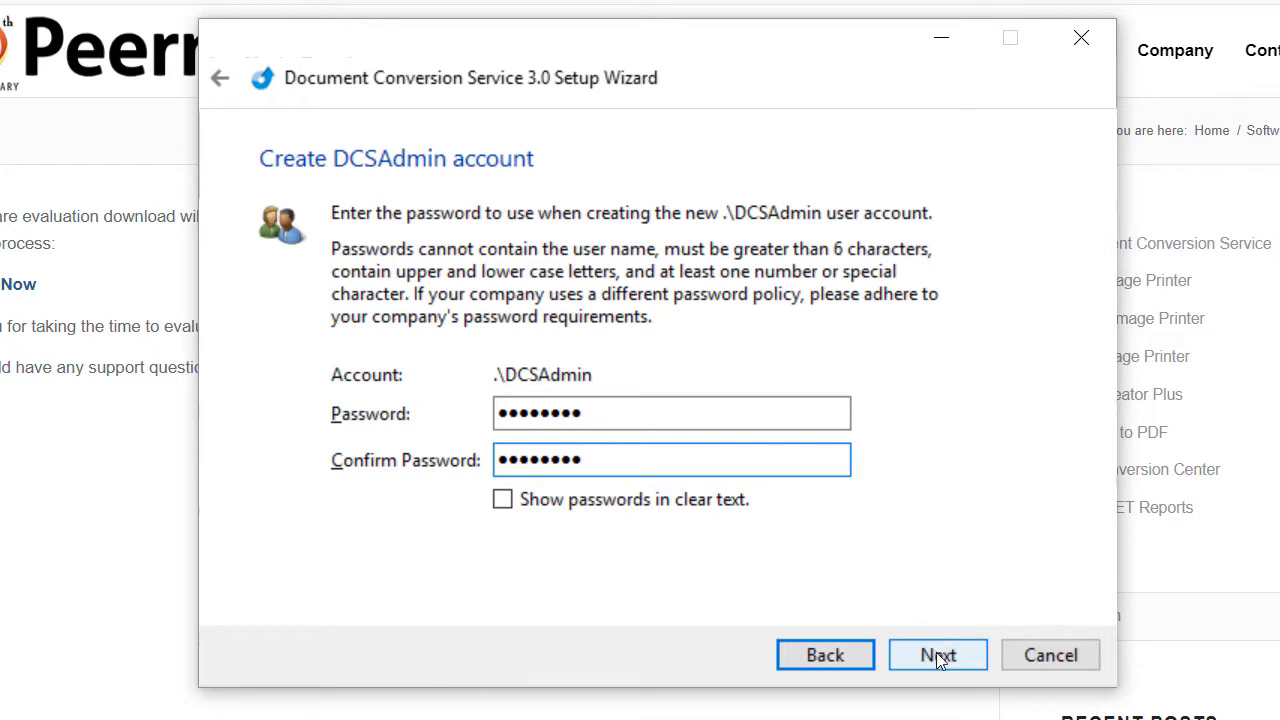
# Submit the DCSAdmin account passwords and continue the Document Conversion Service 3.0 setup.
pyautogui.click(935, 655)
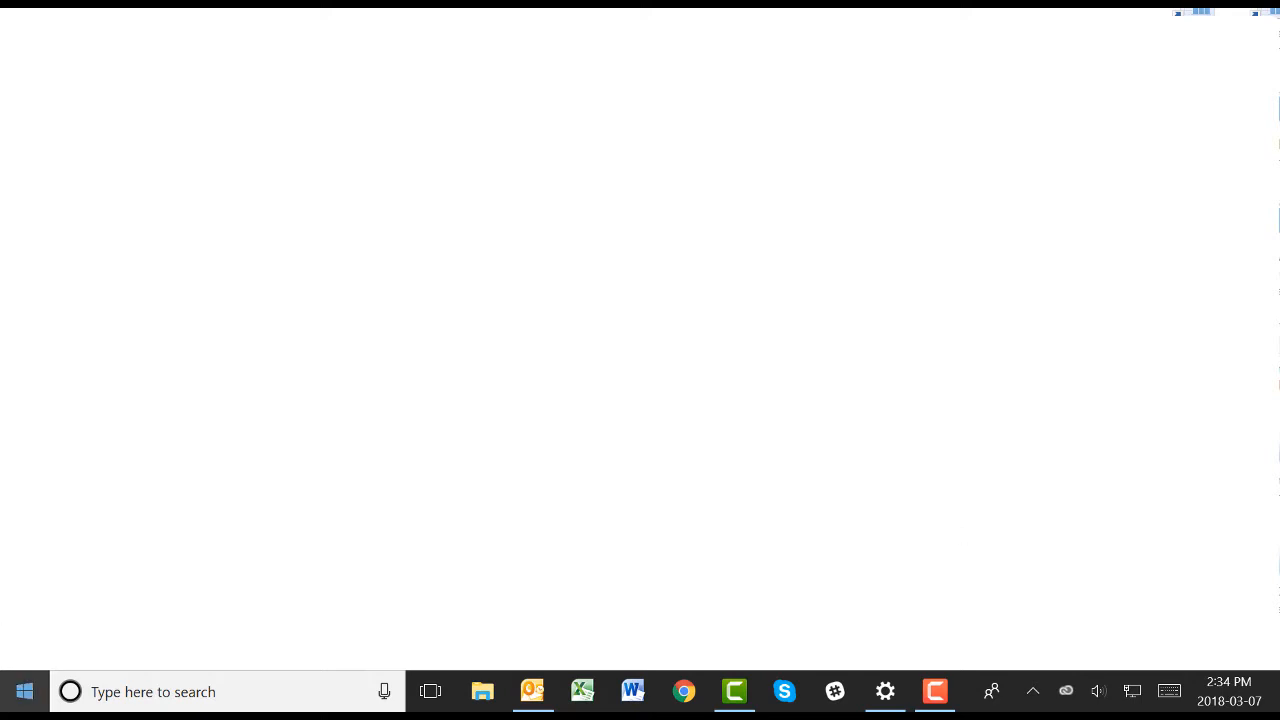
# Stop the Watch Folder Service using its Document Conversion Service shortcut and dismiss the resulting message.
pyautogui.click(24, 691)
pyautogui.scroll(-1, 256, 471)
pyautogui.scroll(-3, 256, 471)
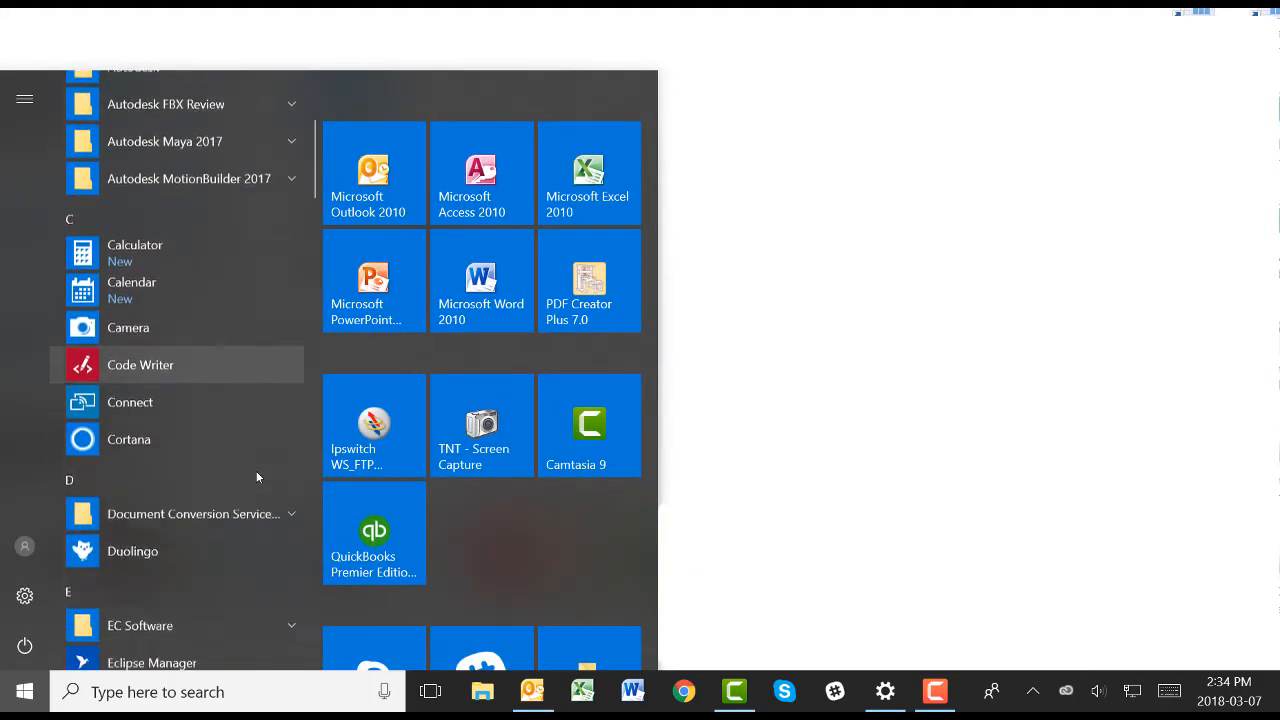
pyautogui.click(259, 444)
pyautogui.scroll(-7, 259, 449)
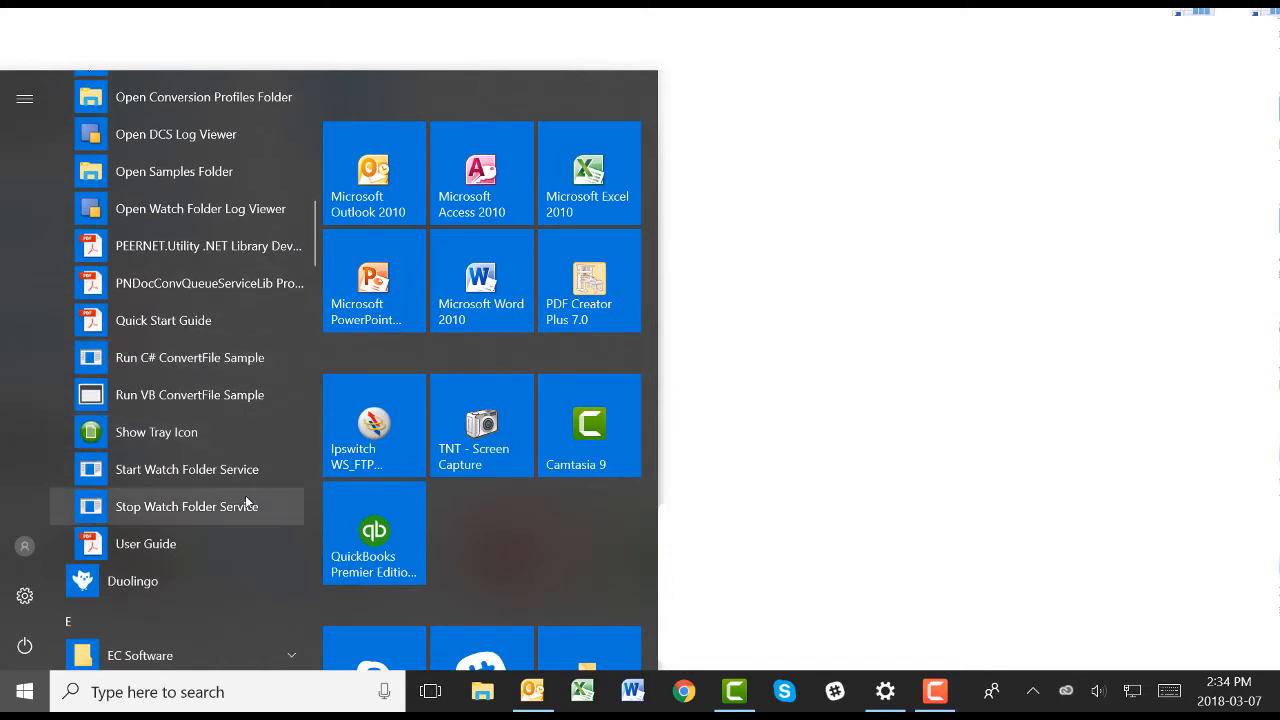
pyautogui.click(246, 503)
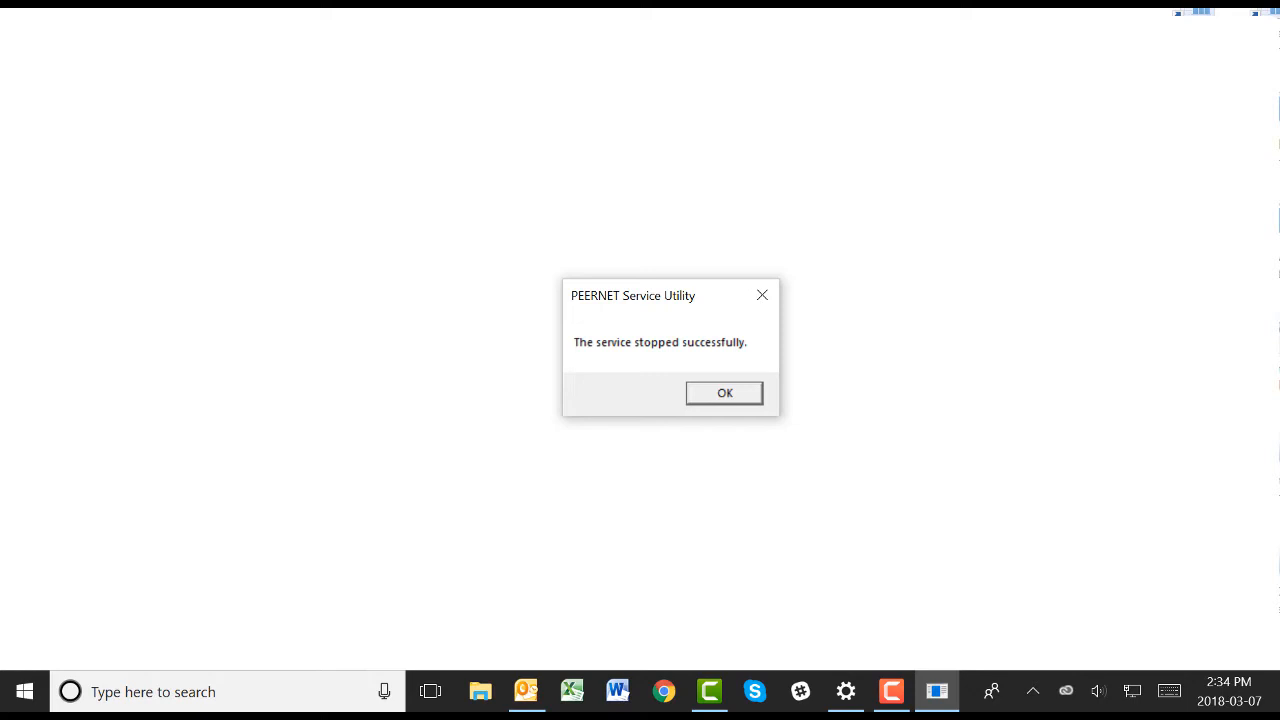
pyautogui.click(716, 398)
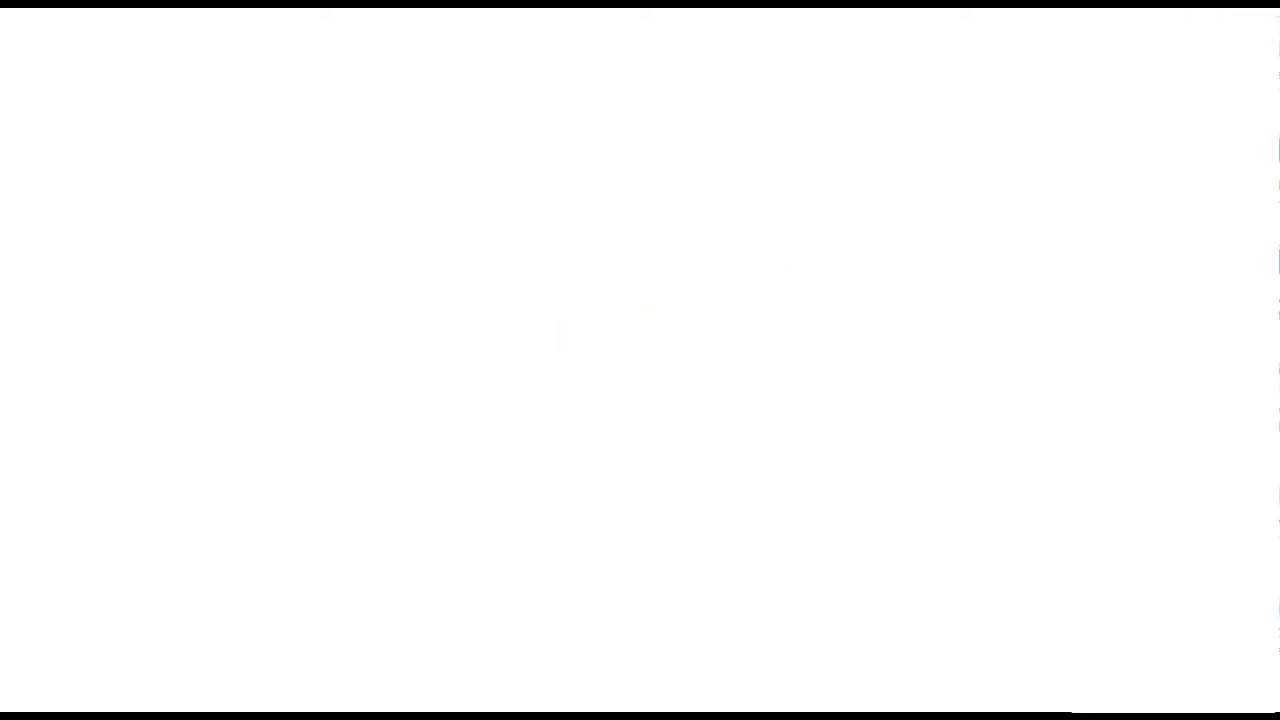
# Open the Windows Services console through Control Panel's Administrative Tools.
pyautogui.write('con')
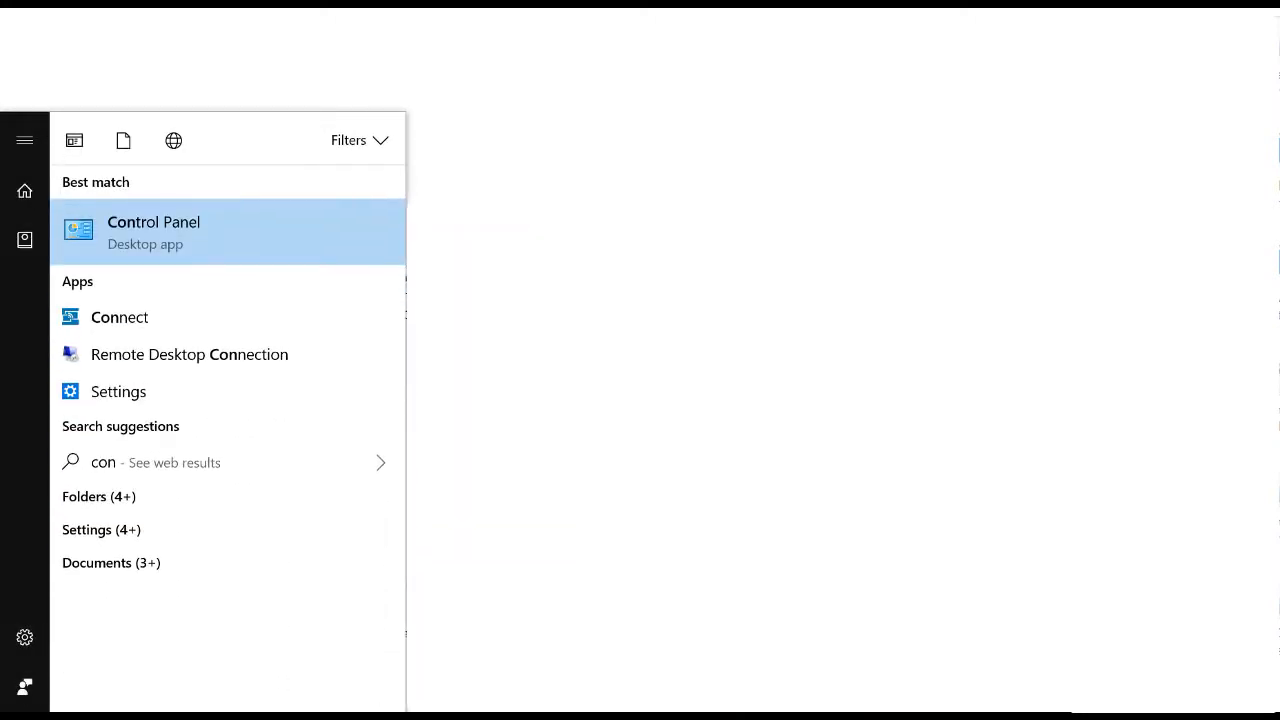
pyautogui.press('Return')
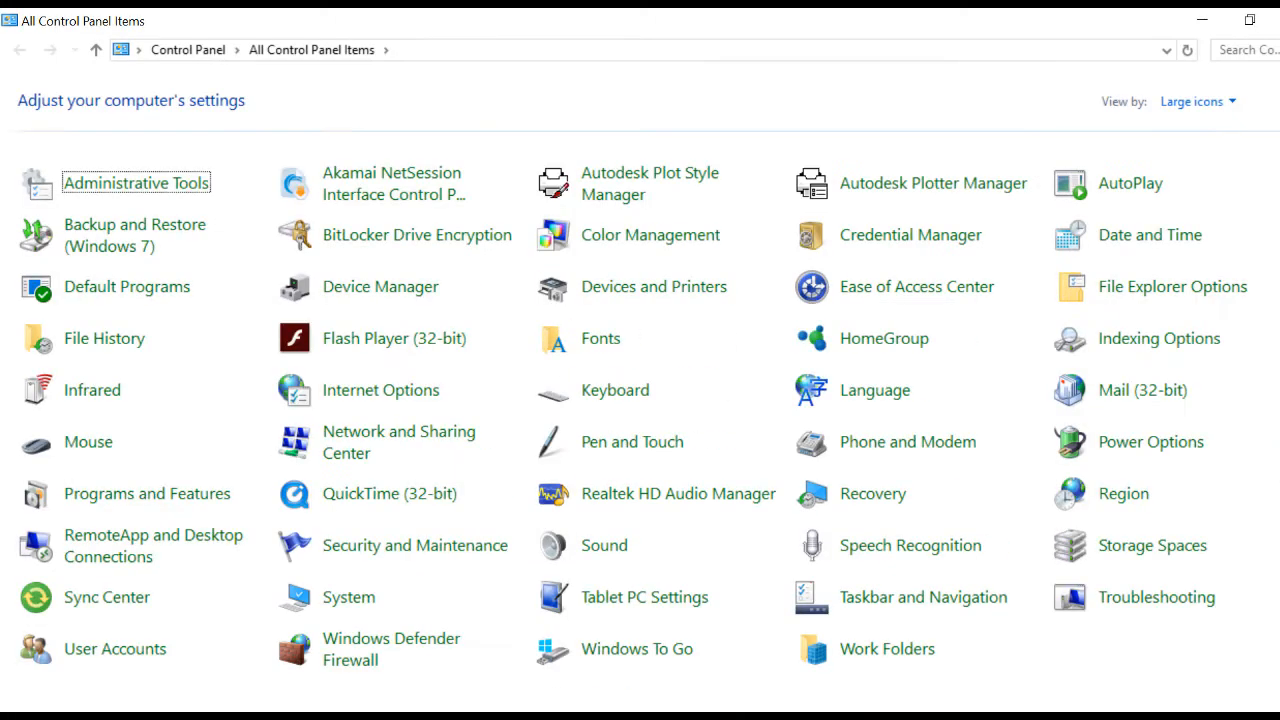
pyautogui.click(110, 182)
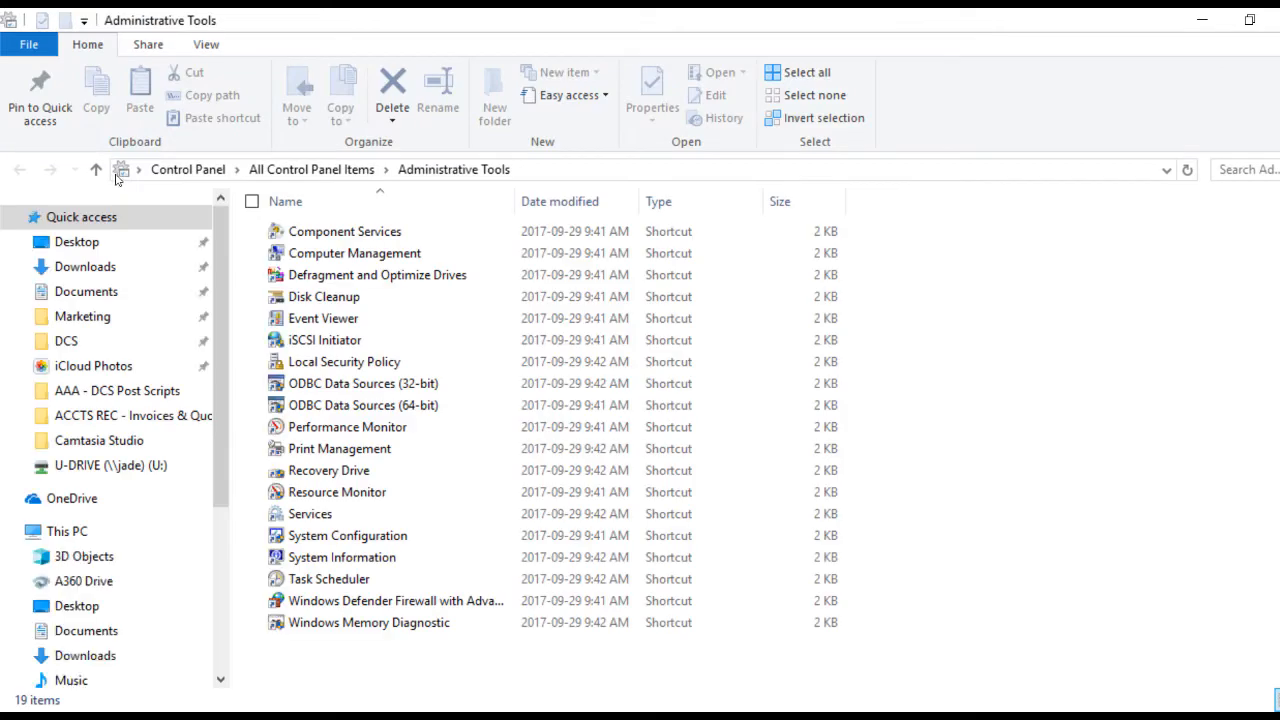
pyautogui.doubleClick(318, 514)
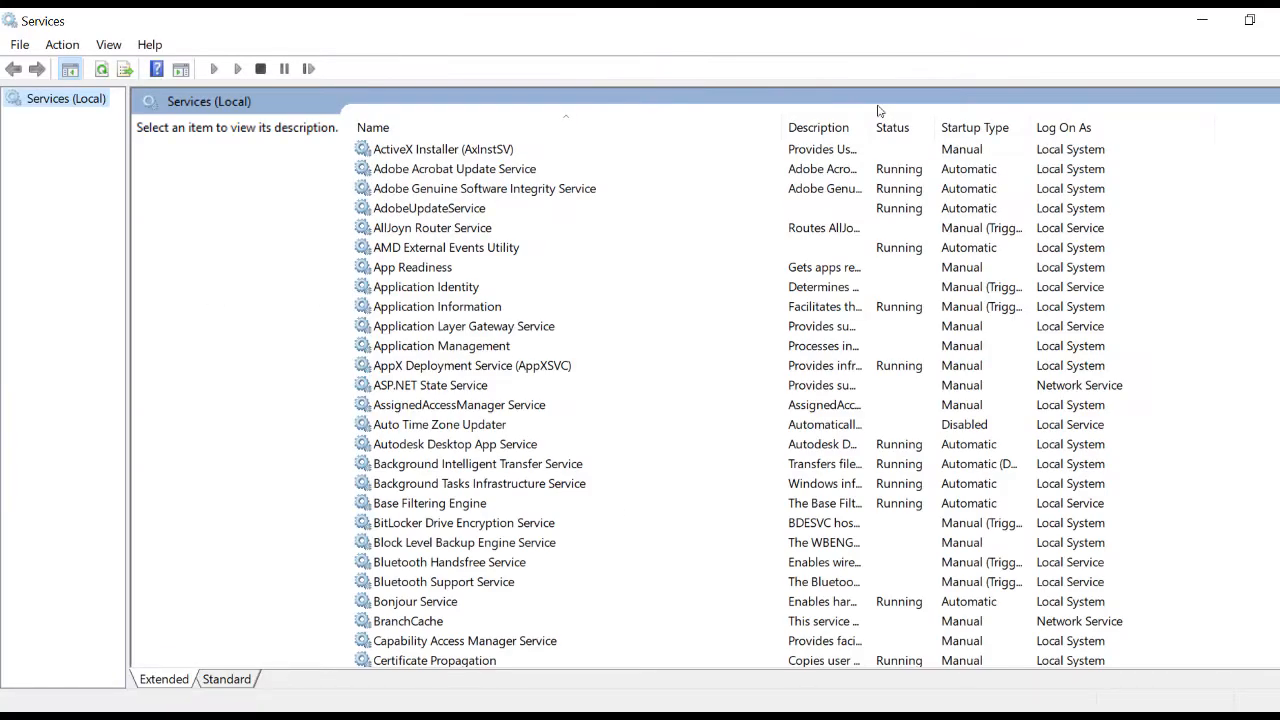
# Find PEERNET Watch Folder Service in the services list and open its Log On properties.
pyautogui.scroll(-20, 740, 400)
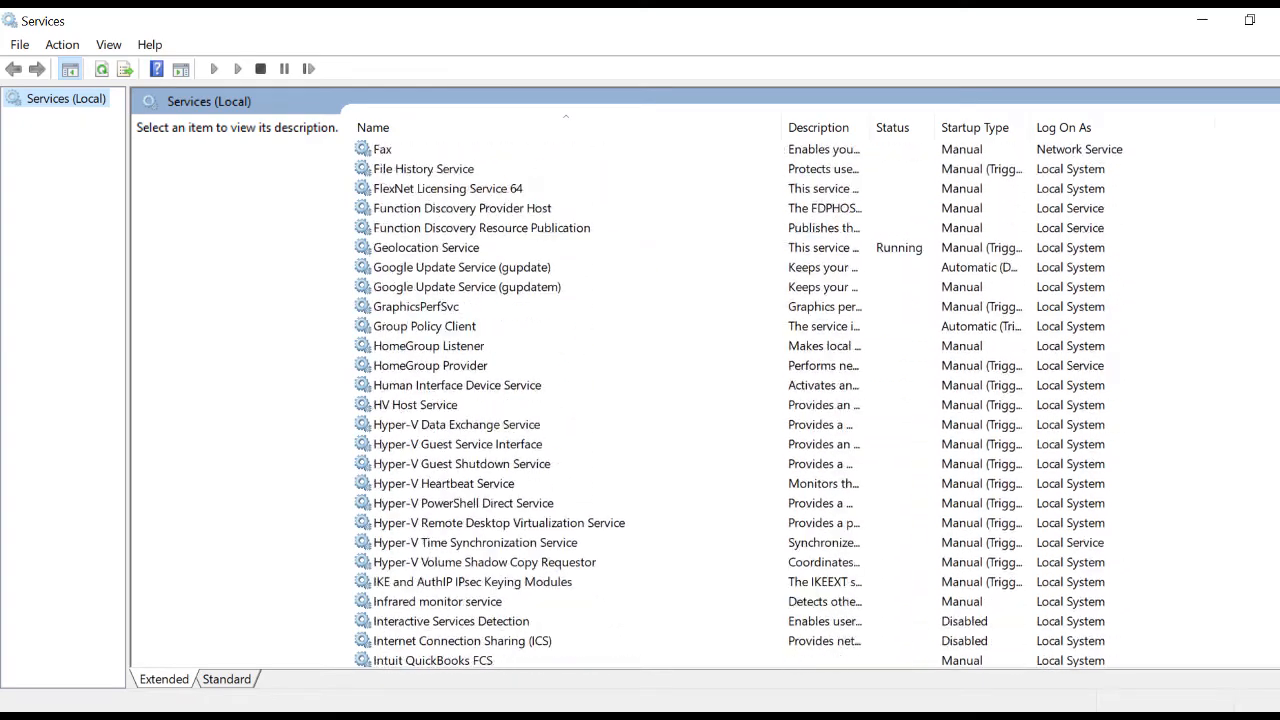
pyautogui.scroll(-18, 1190, 391)
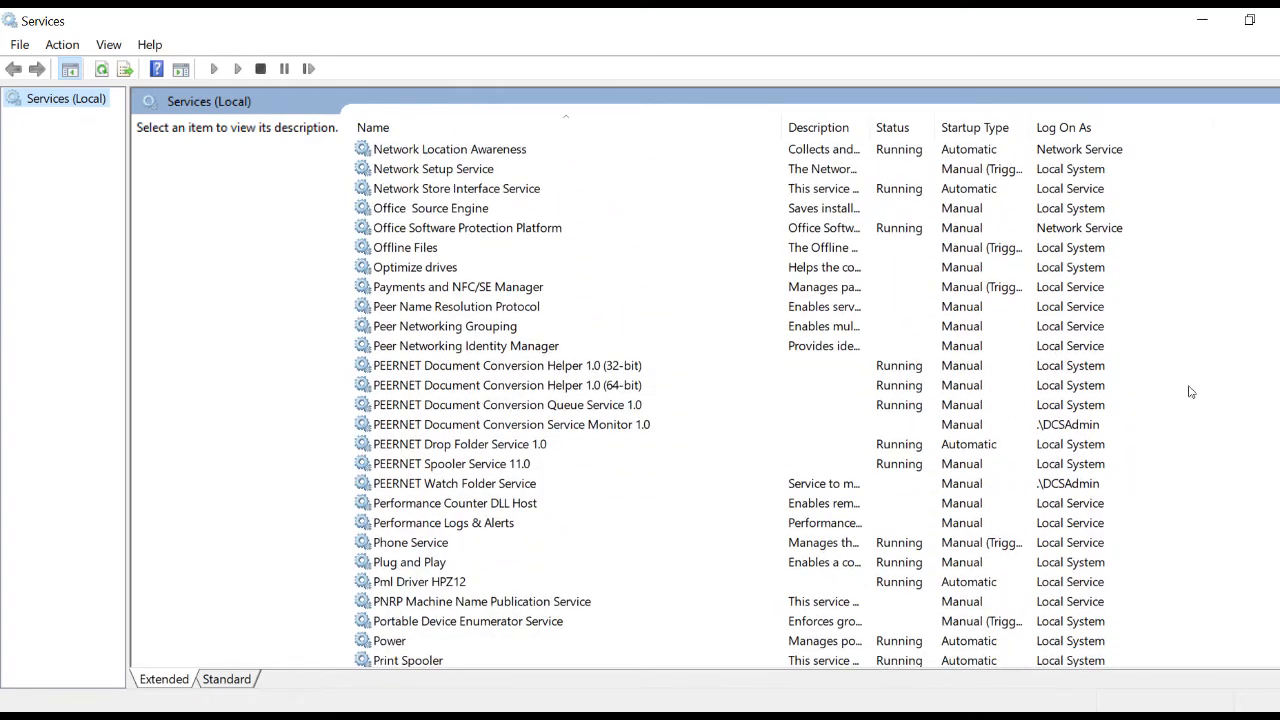
pyautogui.click(525, 483)
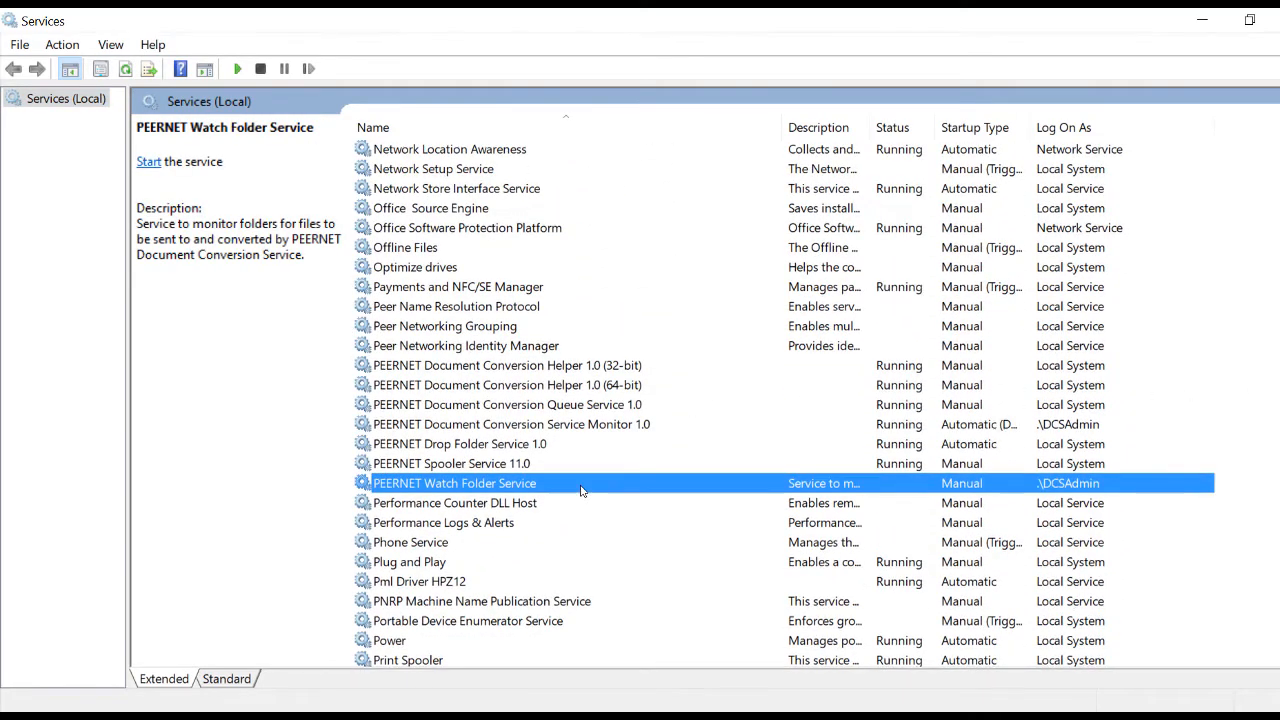
pyautogui.doubleClick(580, 488)
pyautogui.click(566, 165)
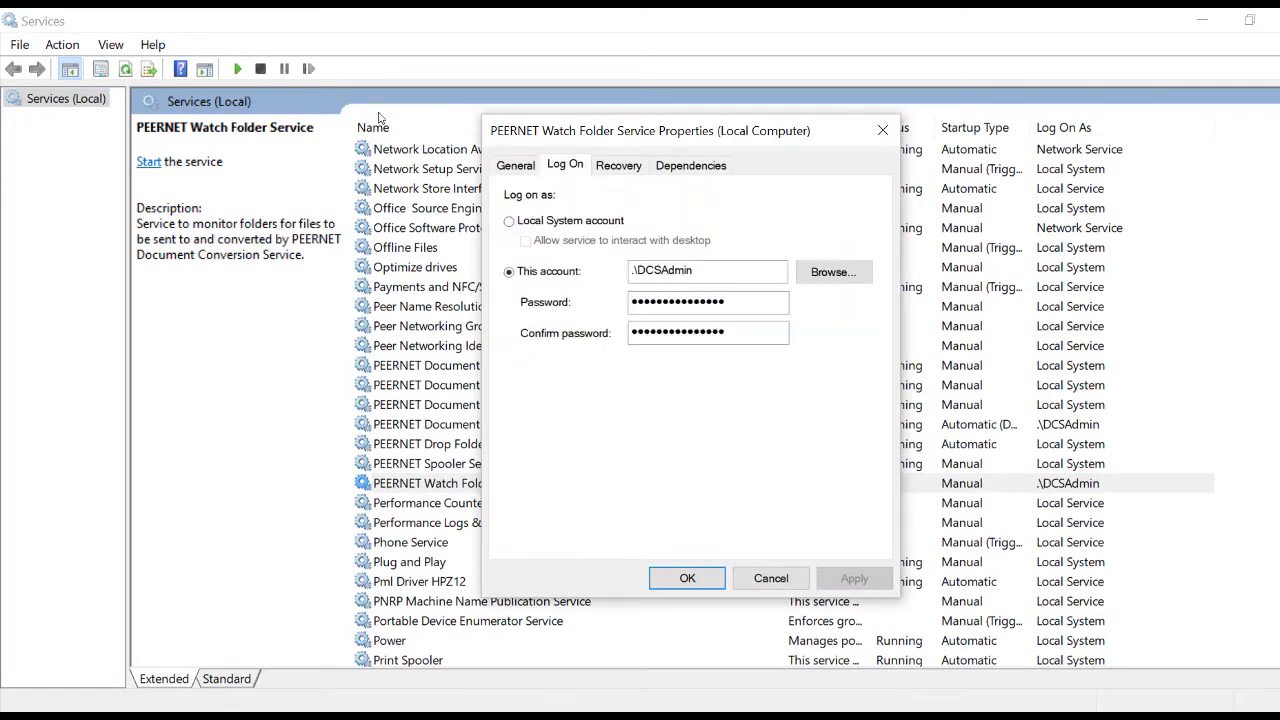
# Replace the Watch Folder Service's log-on account with PEERNET\TestAccount.
pyautogui.click(712, 270)
pyautogui.press('BackSpace')
pyautogui.press('BackSpace')
pyautogui.press('BackSpace')
pyautogui.press('BackSpace')
pyautogui.press('BackSpace')
pyautogui.press('BackSpace')
pyautogui.press('BackSpace')
pyautogui.press('BackSpace')
pyautogui.press('BackSpace')
pyautogui.press('BackSpace')
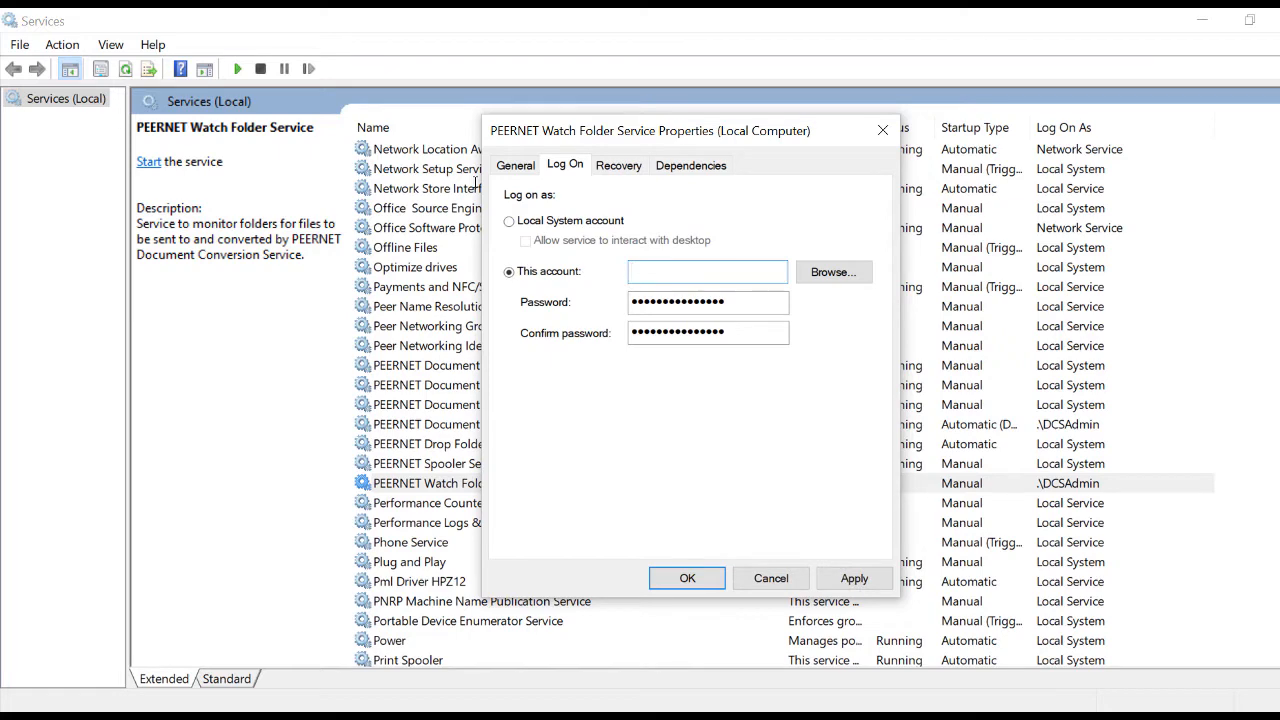
pyautogui.write('PEERNET\\TestAccount')
# Enter and confirm the log-on account's password for the Watch Folder Service, and apply the changes.
pyautogui.press('Tab')
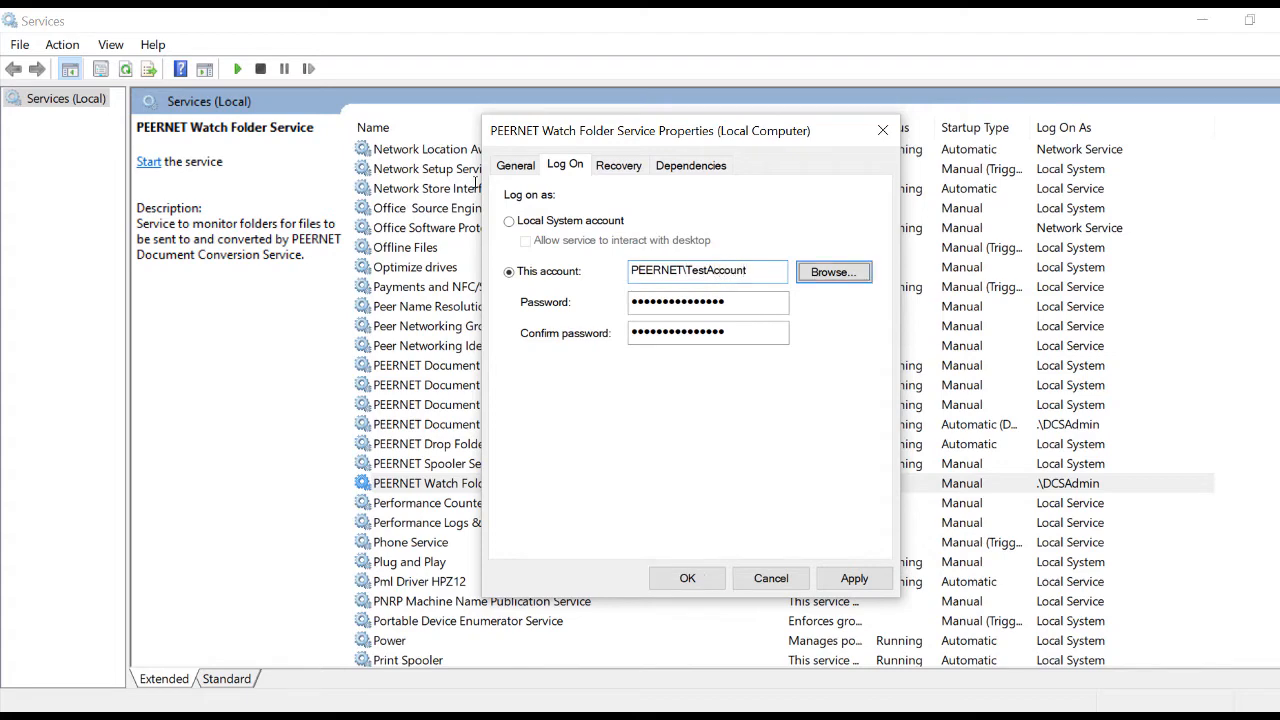
pyautogui.press('Tab')
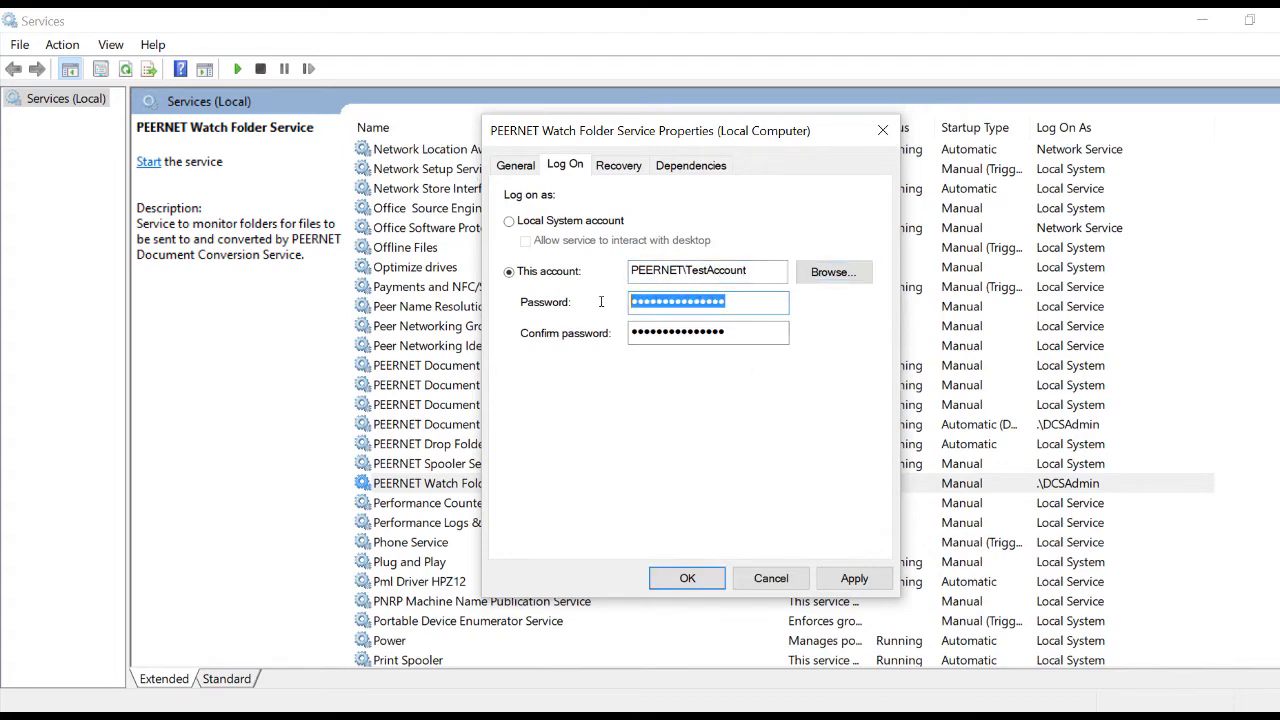
pyautogui.write('•••••••••••')
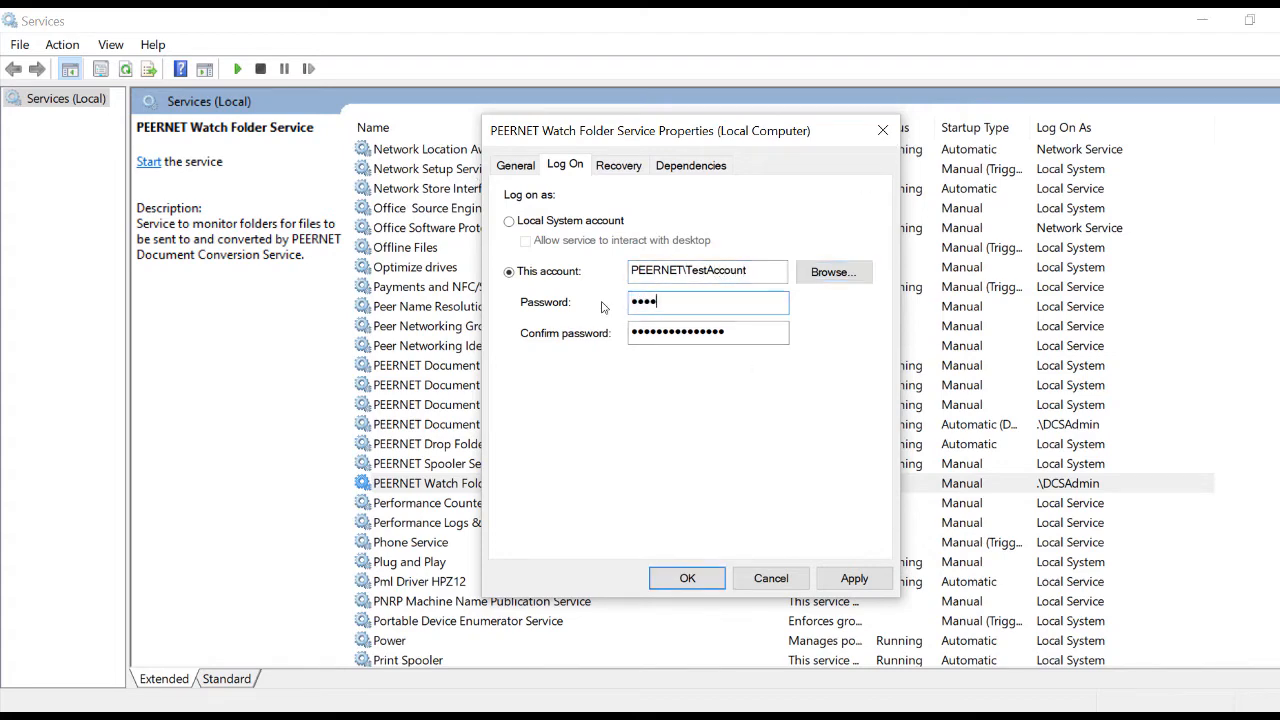
pyautogui.write('••••')
pyautogui.press('Tab')
pyautogui.write('••••••••')
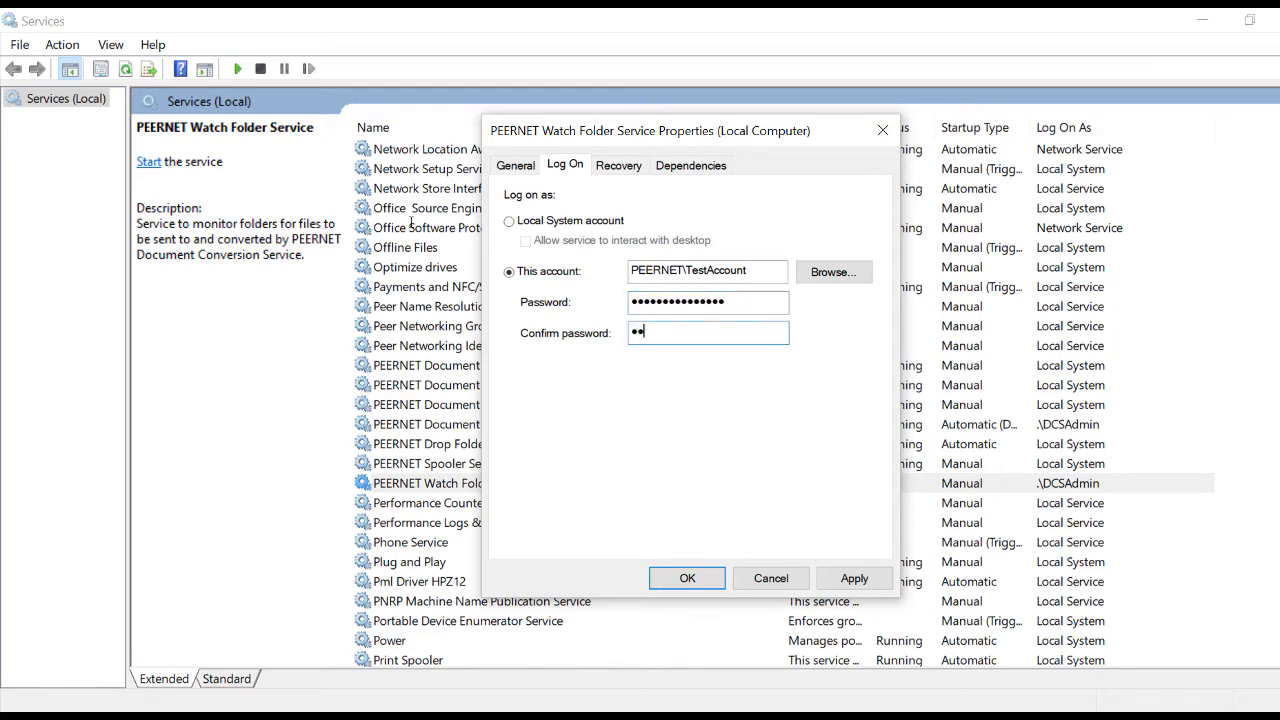
pyautogui.write('•••••••')
pyautogui.click(854, 578)
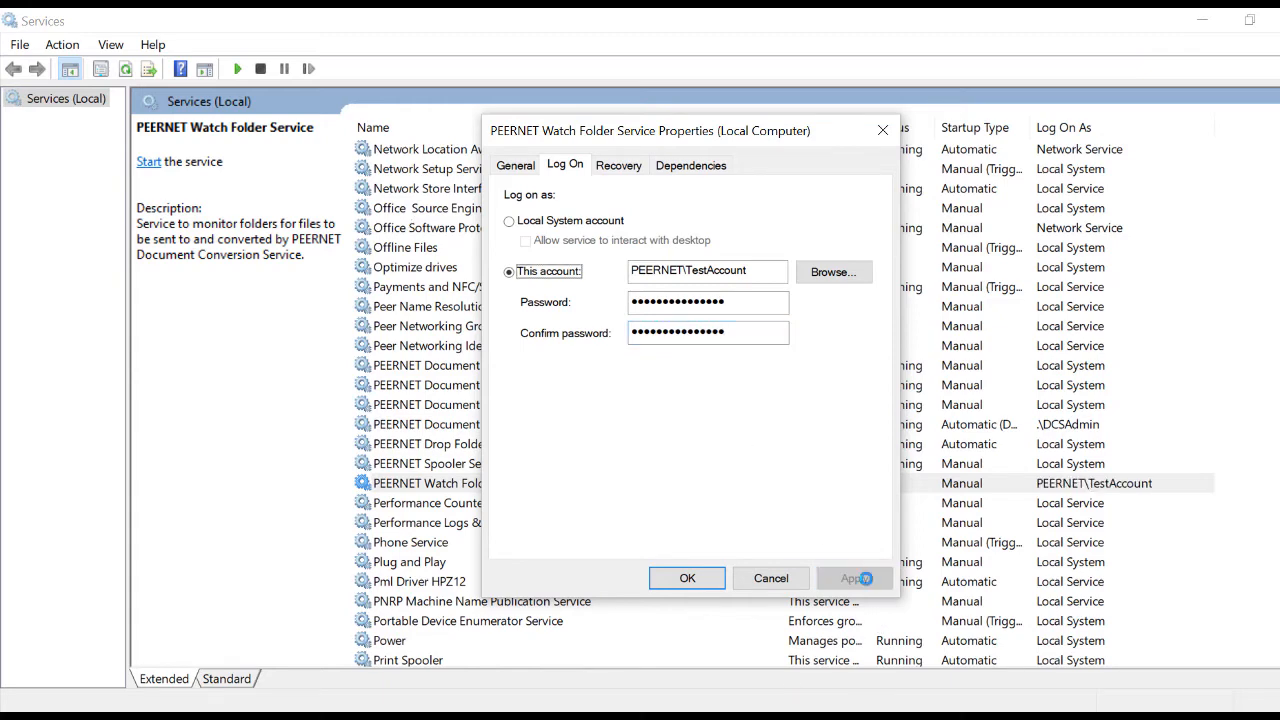
pyautogui.click(687, 579)
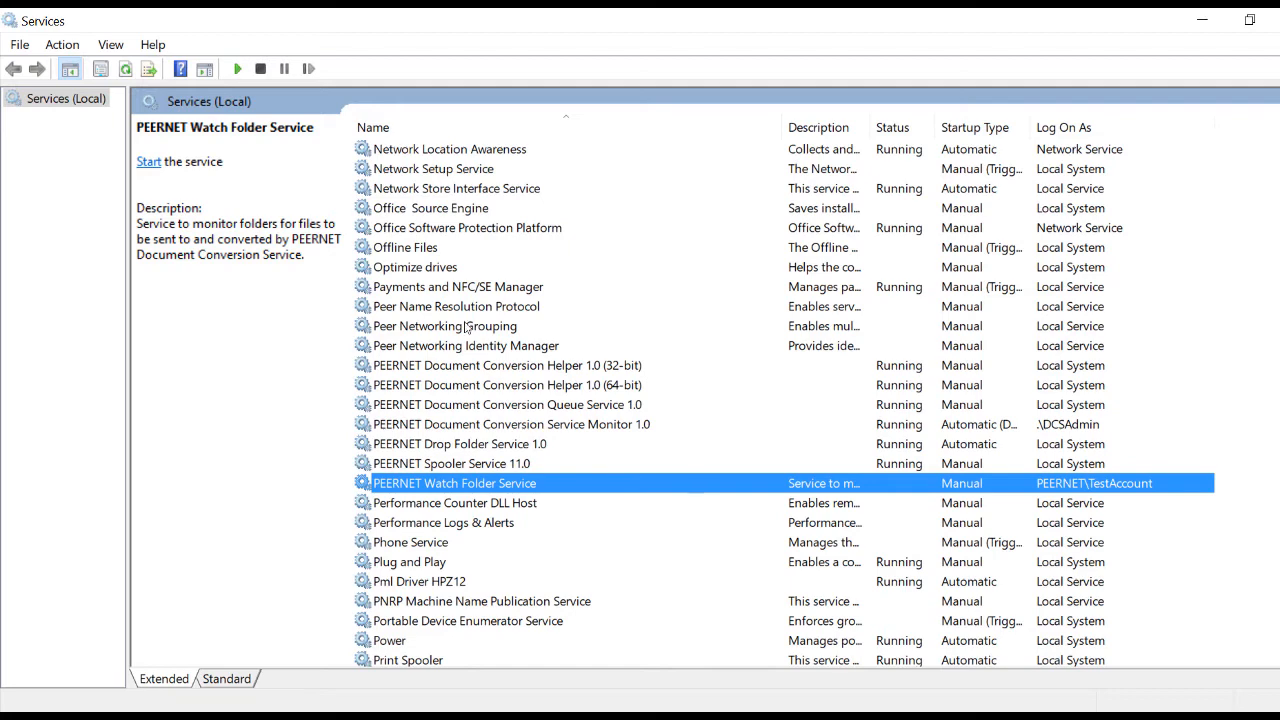
# Set the PEERNET Watch Folder Service's startup type to Automatic (Delayed Start) and accept the properties.
pyautogui.rightClick(697, 481)
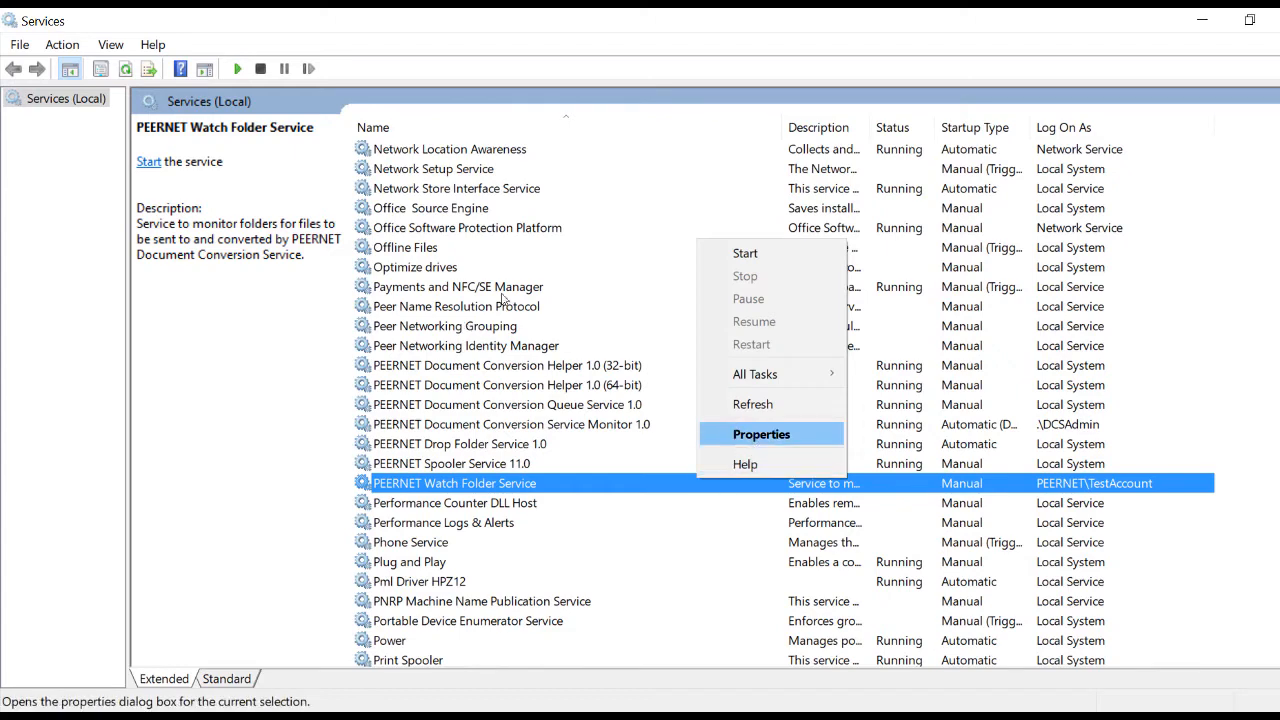
pyautogui.click(756, 440)
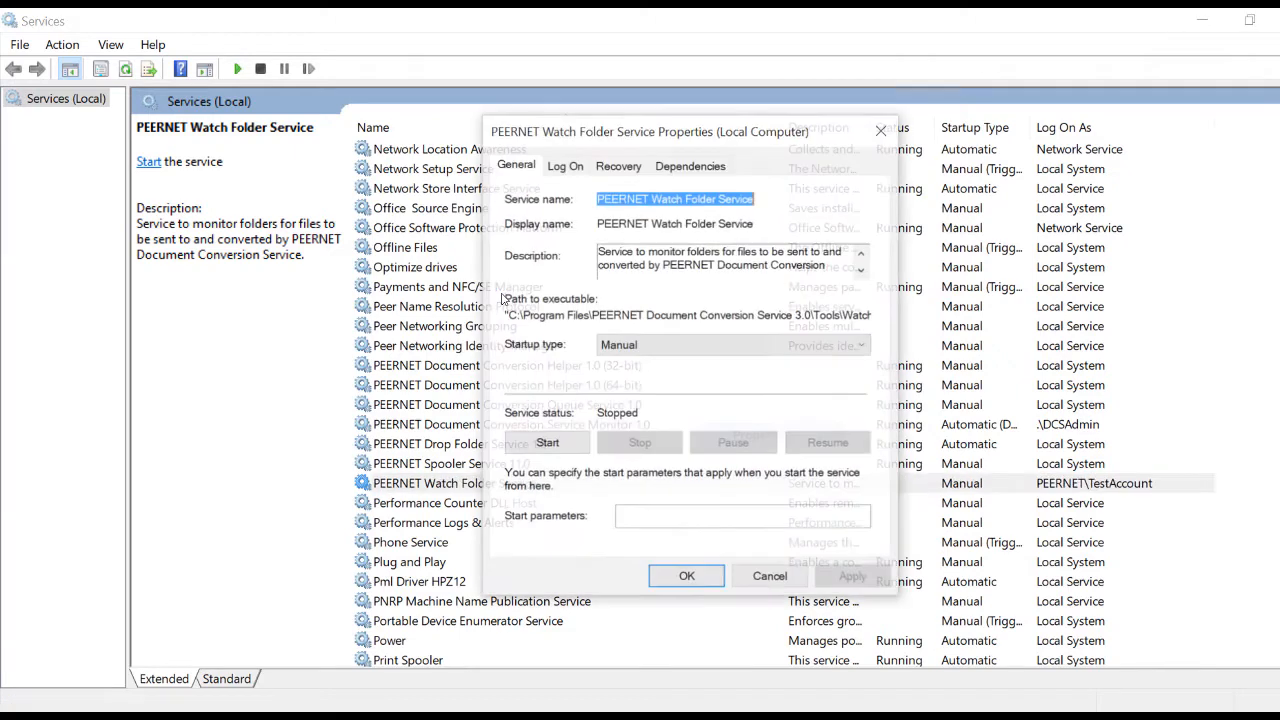
pyautogui.click(845, 348)
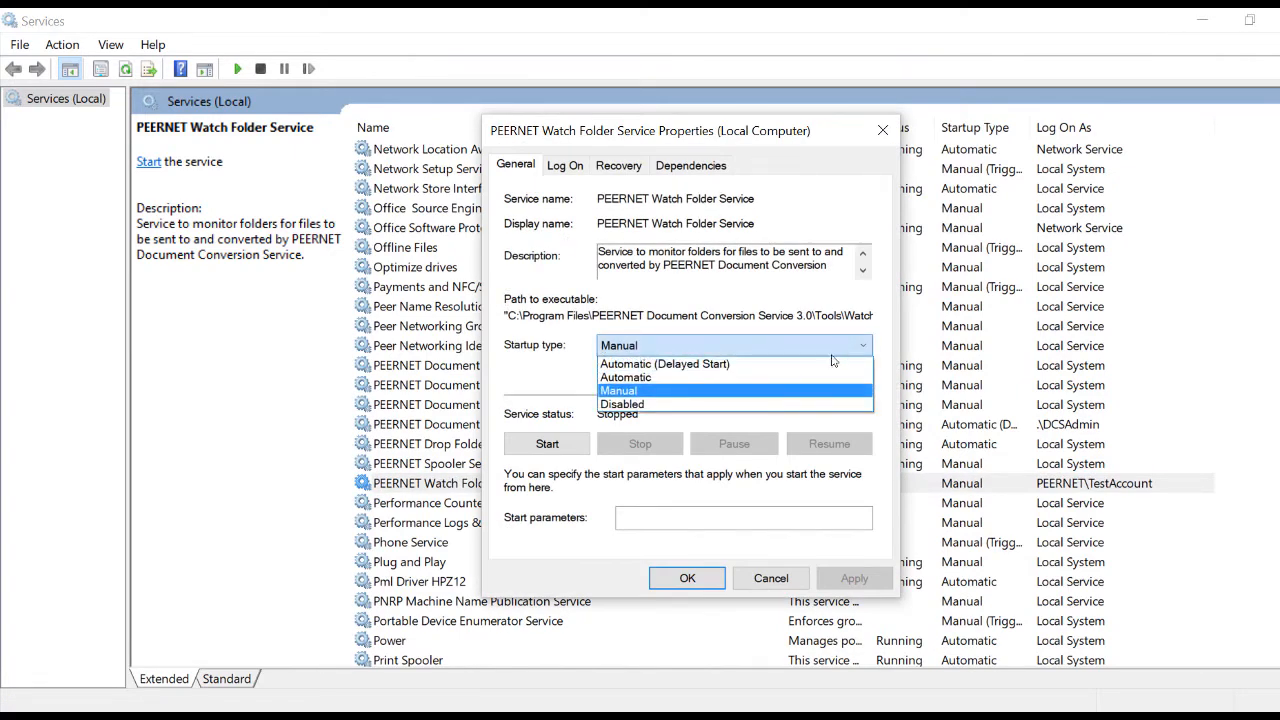
pyautogui.click(820, 366)
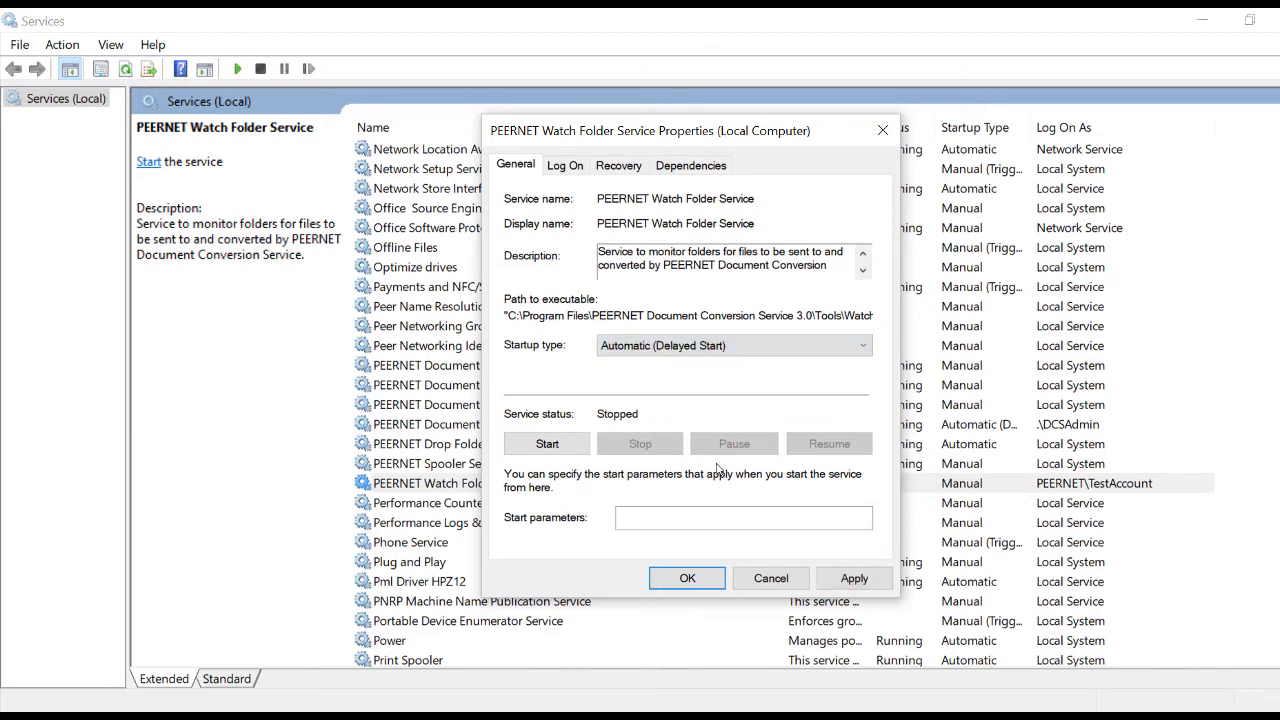
pyautogui.click(687, 578)
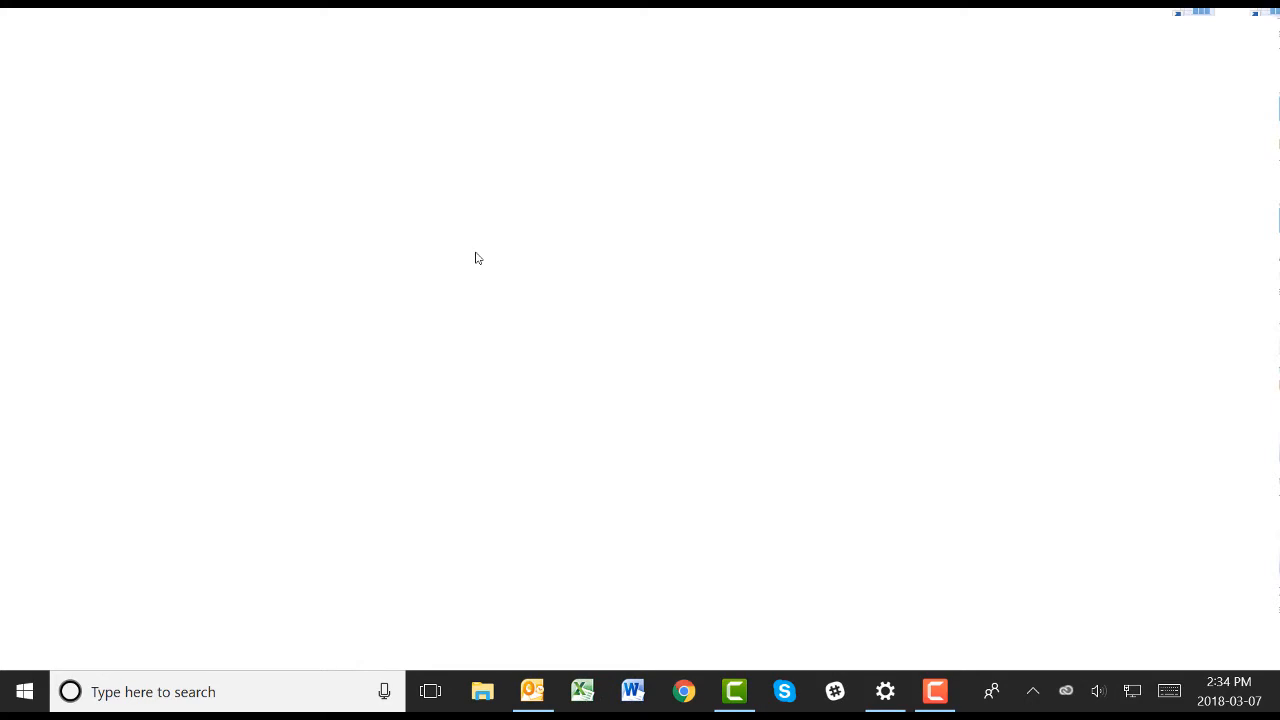
# Open the Watch Folder settings configuration file from the Document Conversion Service program group.
pyautogui.click(25, 690)
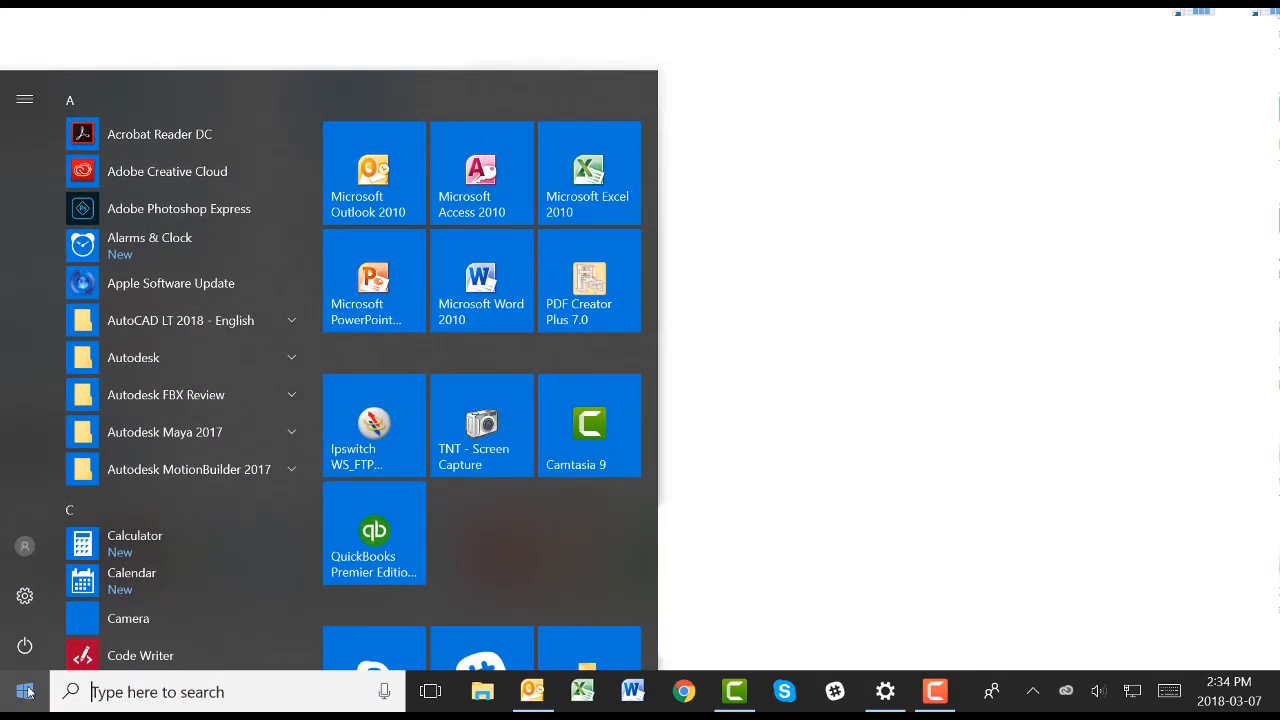
pyautogui.scroll(-5, 251, 506)
pyautogui.click(259, 356)
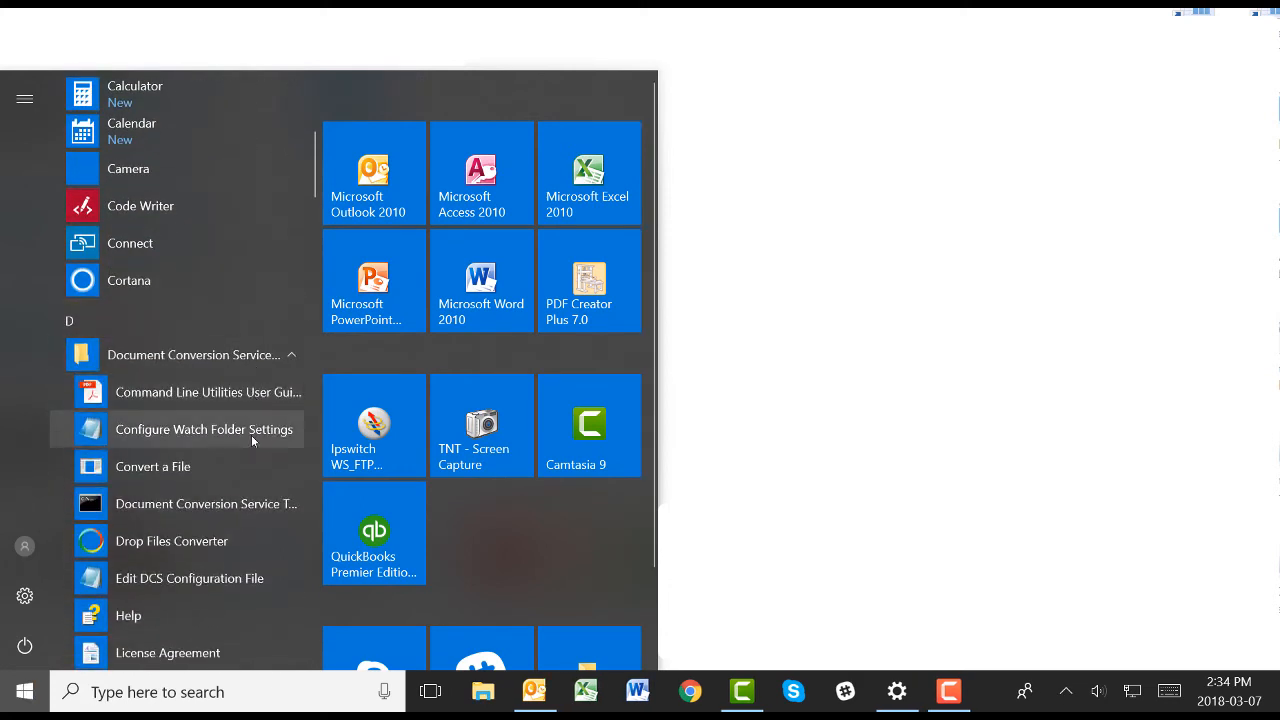
pyautogui.click(251, 435)
# In the ConvertToTIFF watch folder, replace the InputFolder path before Input with \\Jade\U-Drive\SalesFiles\.
pyautogui.scroll(-4, 1045, 152)
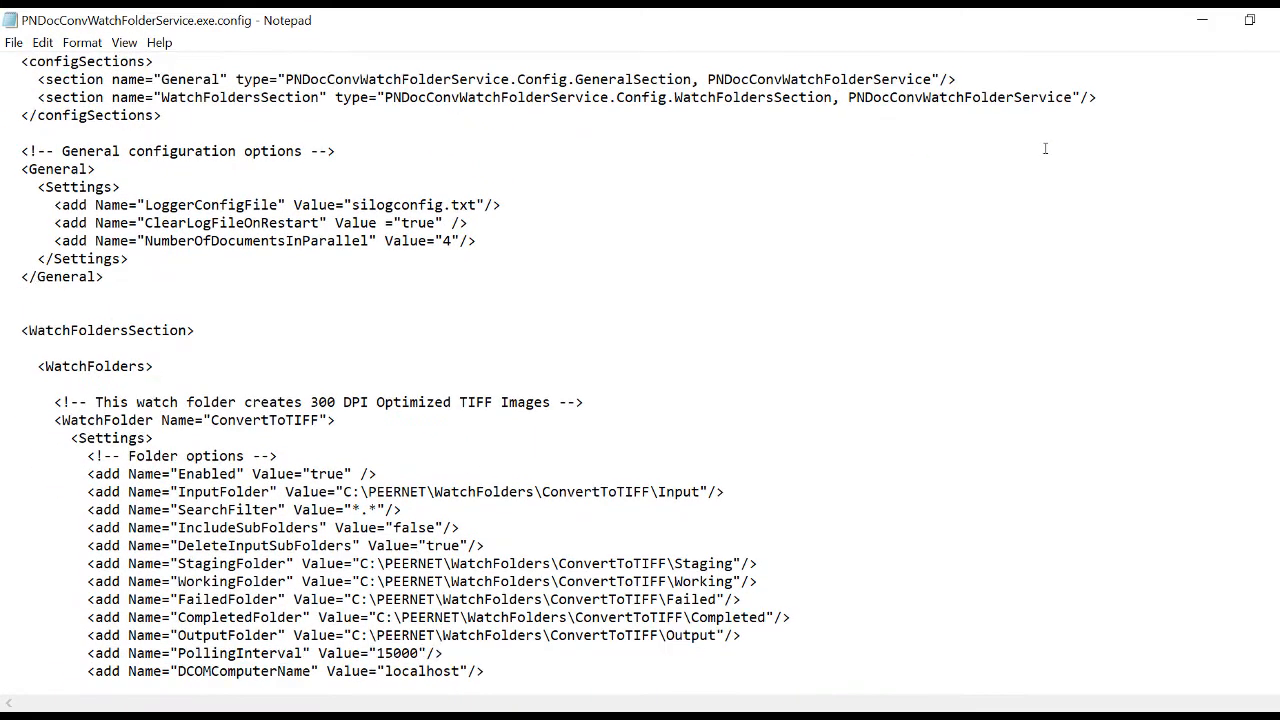
pyautogui.scroll(-1, 352, 268)
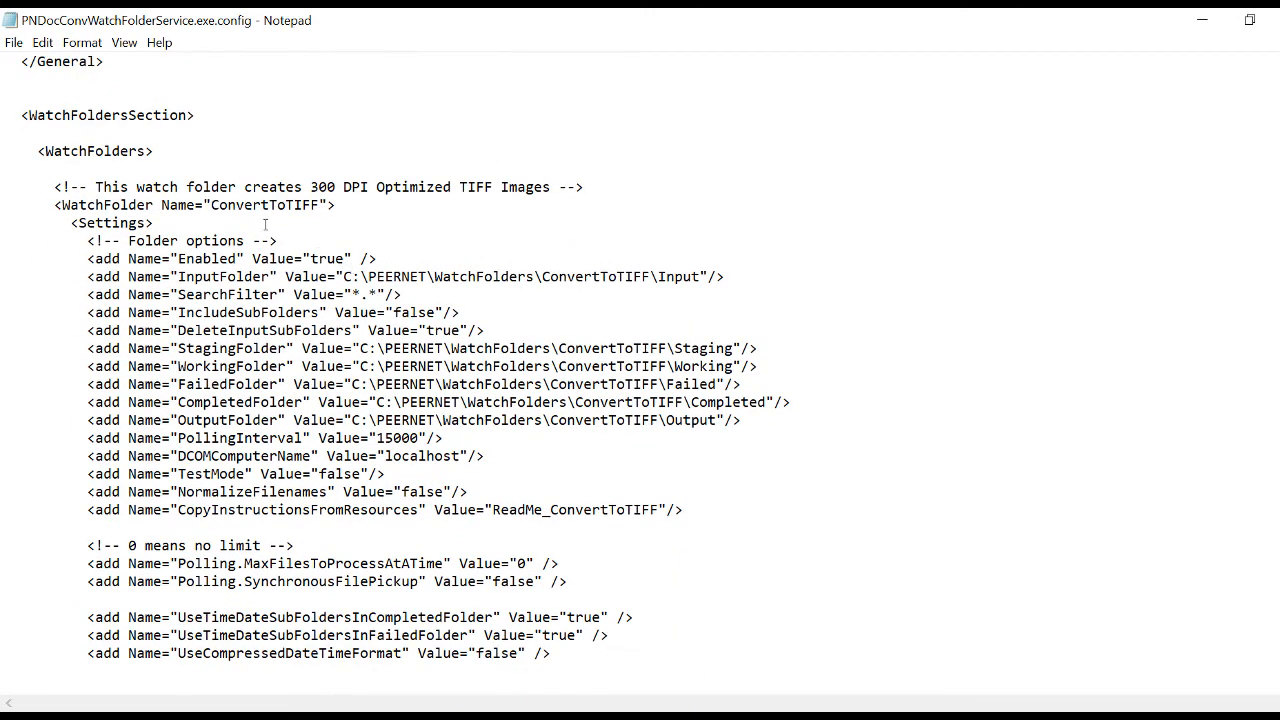
pyautogui.moveTo(211, 205); pyautogui.dragTo(319, 205)
pyautogui.moveTo(344, 276); pyautogui.dragTo(658, 277)
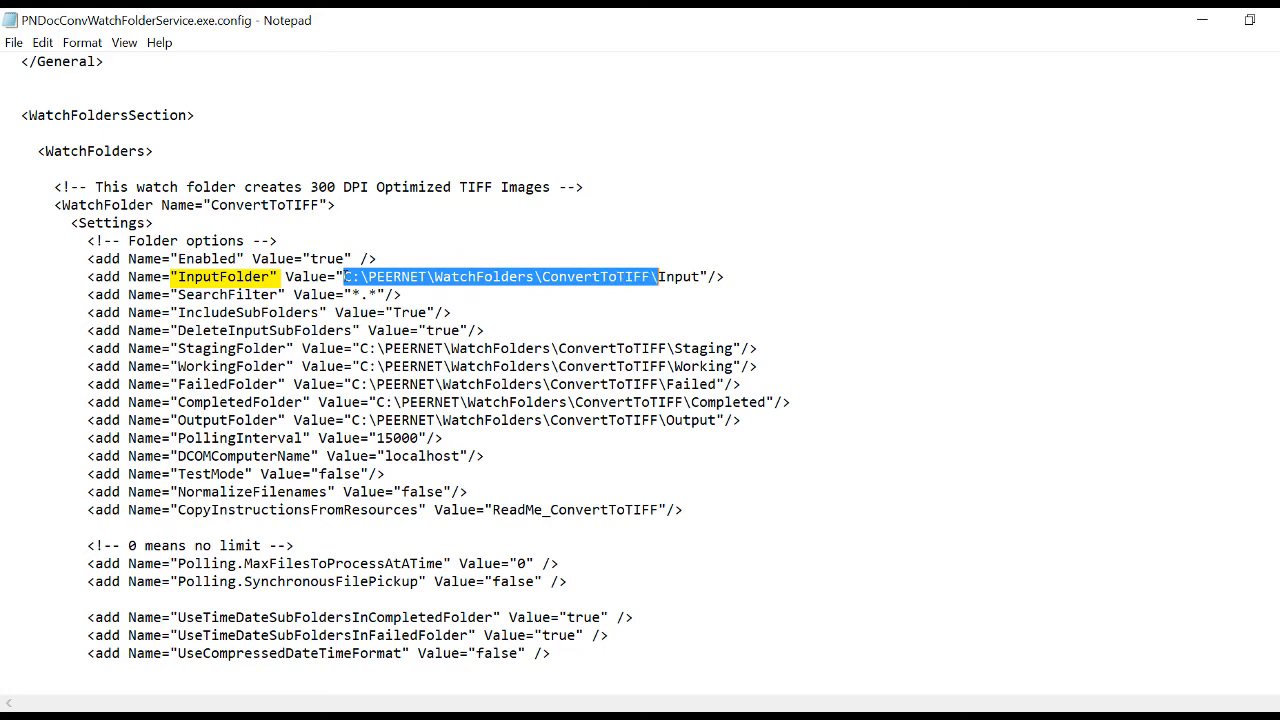
pyautogui.write('\\\\Jade\\U-Drive\\SalesFiles\\')
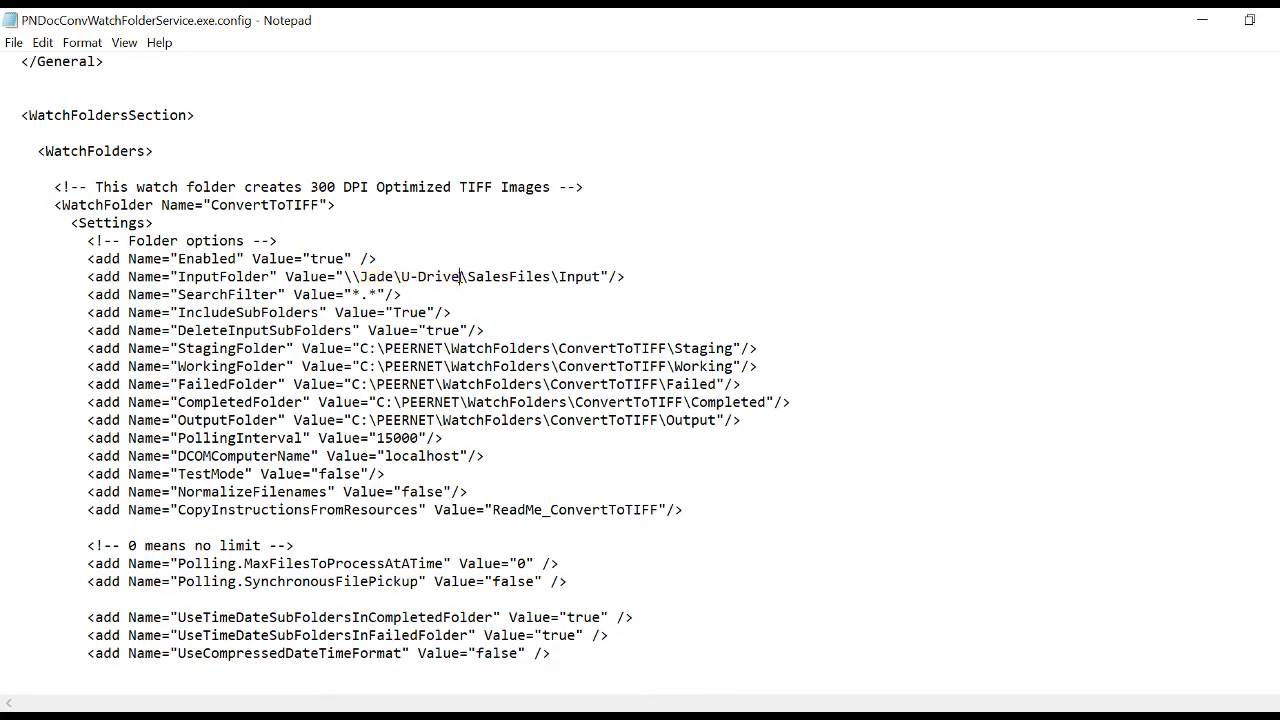
# In the ConvertToTIFF watch folder, replace the FailedFolder path before Failed with \\Jade\U-Drive\SalesFiles\.
pyautogui.click(784, 349)
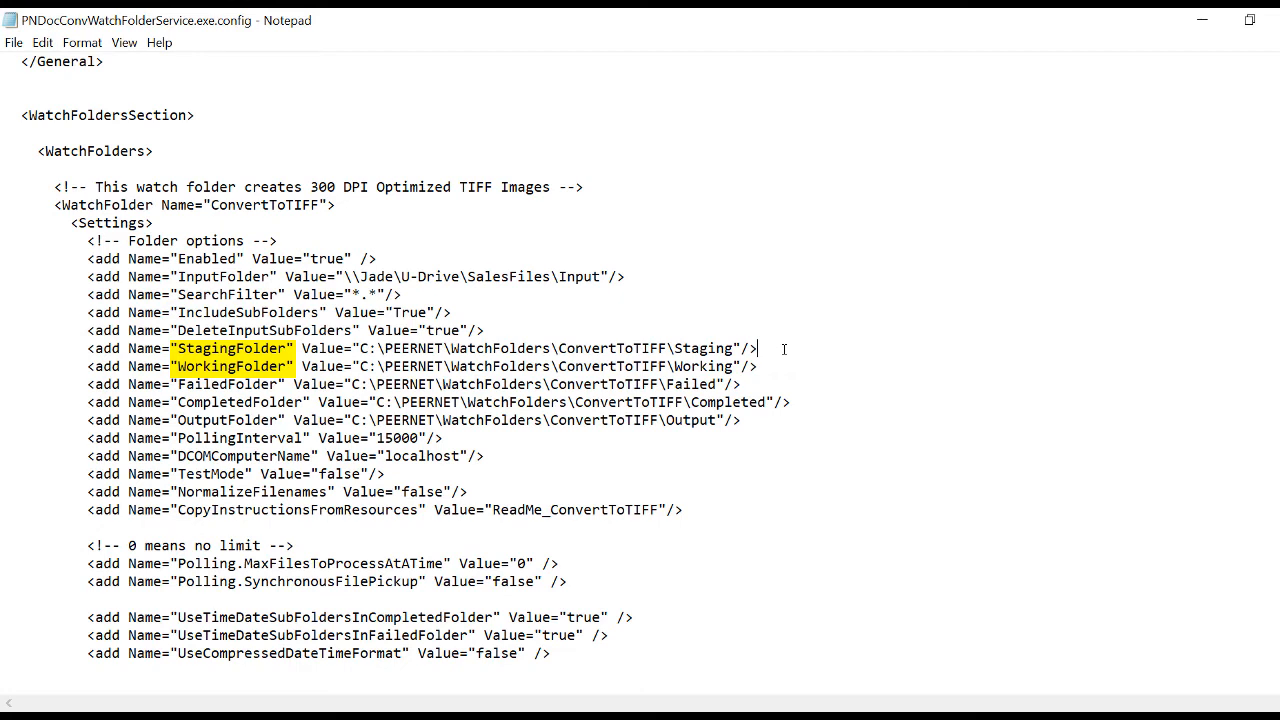
pyautogui.press('Down')
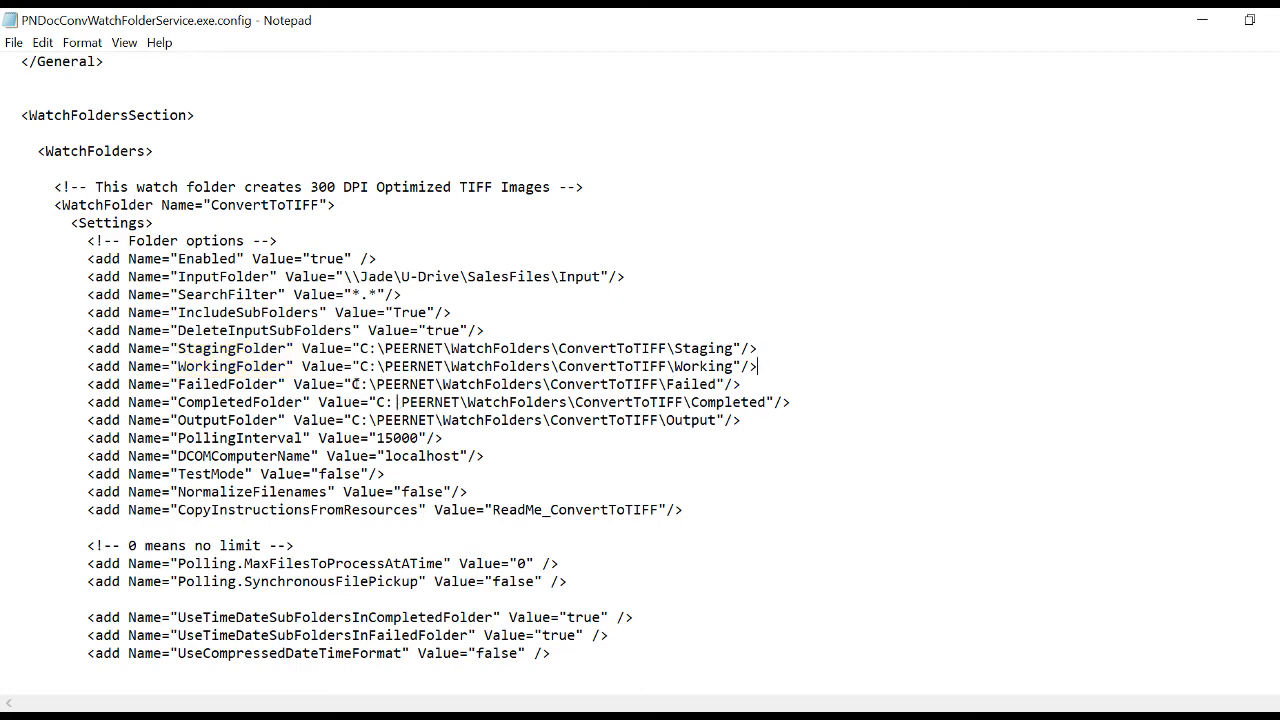
pyautogui.press('Delete')
pyautogui.press('Delete')
pyautogui.press('Delete')
pyautogui.press('Delete')
pyautogui.press('Delete')
pyautogui.press('Delete')
pyautogui.press('Delete')
pyautogui.press('Delete')
pyautogui.press('Delete')
pyautogui.press('Delete')
pyautogui.press('Delete')
pyautogui.press('Delete')
pyautogui.press('Delete')
pyautogui.press('Delete')
pyautogui.press('Delete')
pyautogui.press('Delete')
pyautogui.press('Delete')
pyautogui.press('Delete')
pyautogui.press('Delete')
pyautogui.press('Delete')
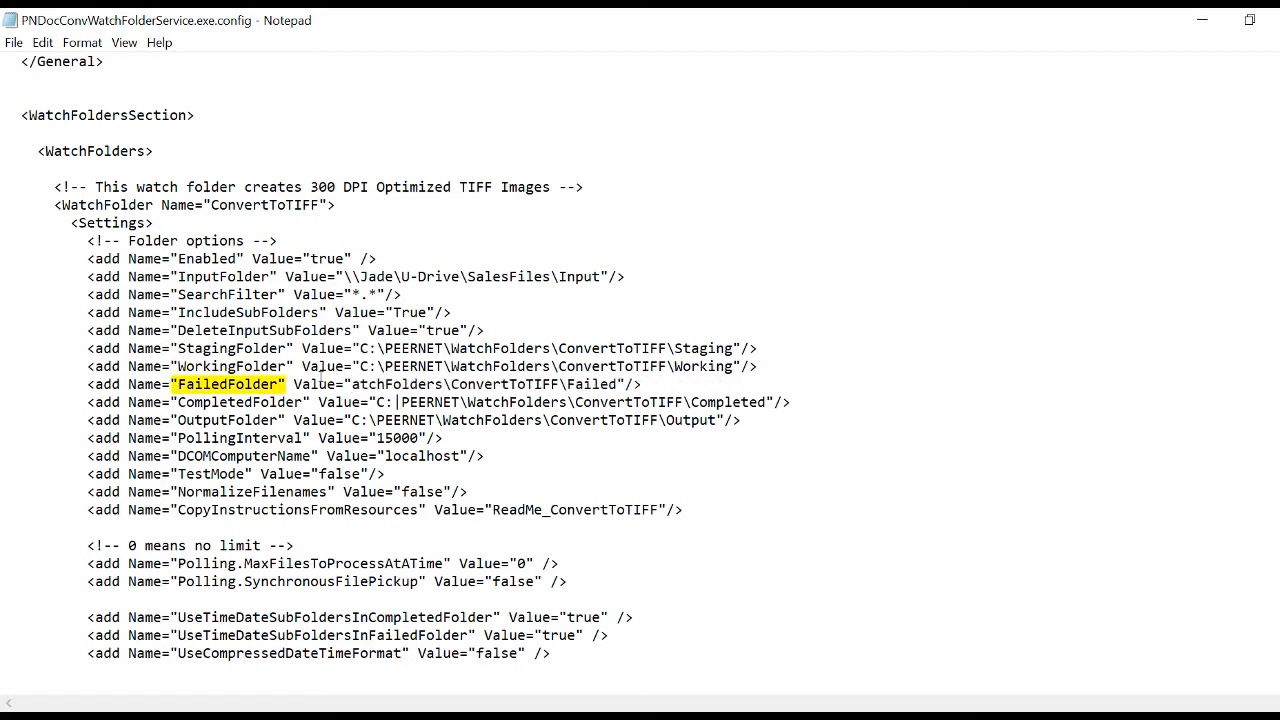
pyautogui.press('Delete')
pyautogui.press('Delete')
pyautogui.press('Delete')
pyautogui.press('Delete')
pyautogui.press('Delete')
pyautogui.press('Delete')
pyautogui.press('Delete')
pyautogui.press('Delete')
pyautogui.press('Delete')
pyautogui.press('Delete')
pyautogui.press('Delete')
pyautogui.press('Delete')
pyautogui.press('Delete')
pyautogui.press('Delete')
pyautogui.press('Delete')
pyautogui.press('Delete')
pyautogui.press('Delete')
pyautogui.press('Delete')
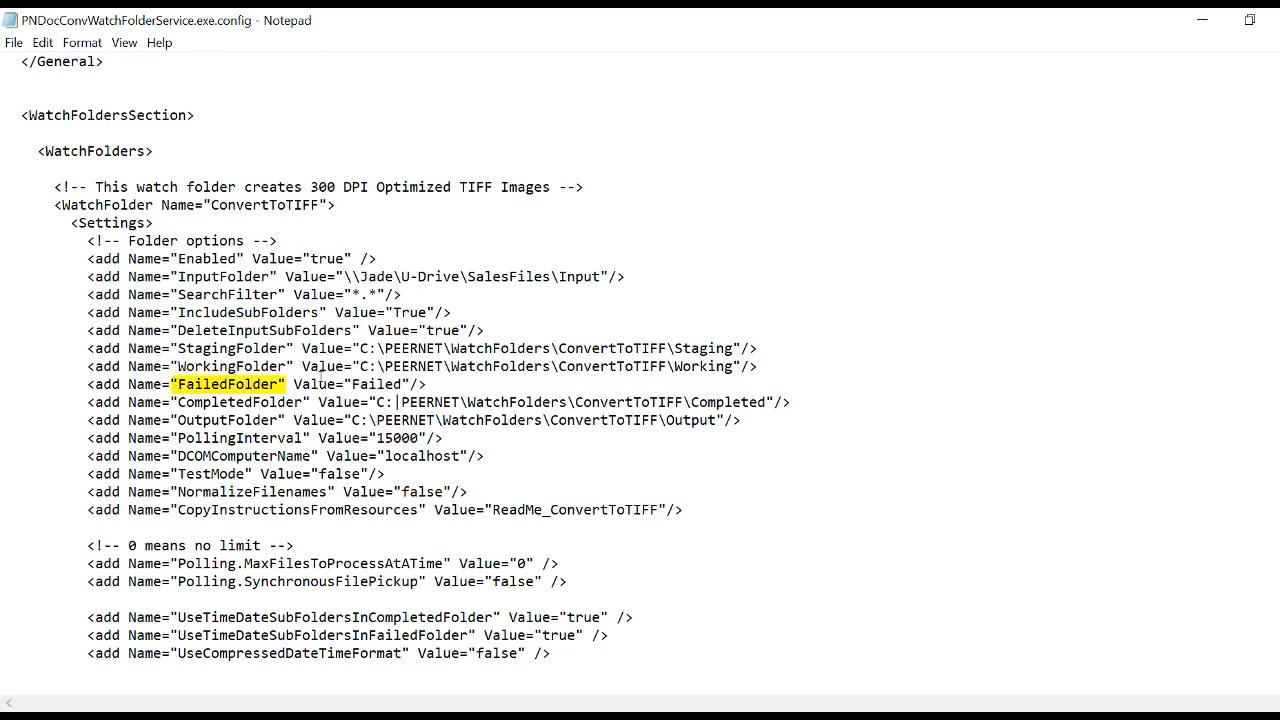
pyautogui.write('\\\\Jade\\U-Drive\\SalesFiles\\')
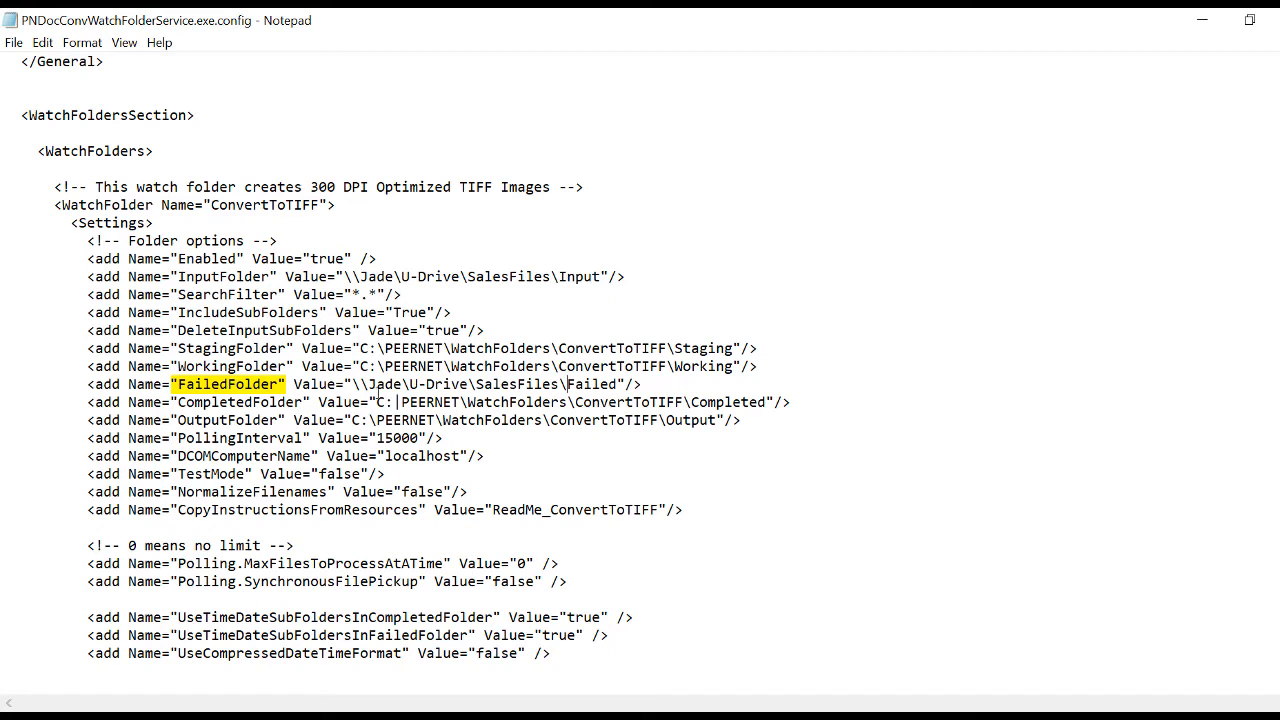
# Replace the ConvertToTIFF CompletedFolder path before Completed with \\Jade\U-Drive\SalesFiles\.
pyautogui.click(376, 402)
pyautogui.press('Delete')
pyautogui.press('Delete')
pyautogui.press('Delete')
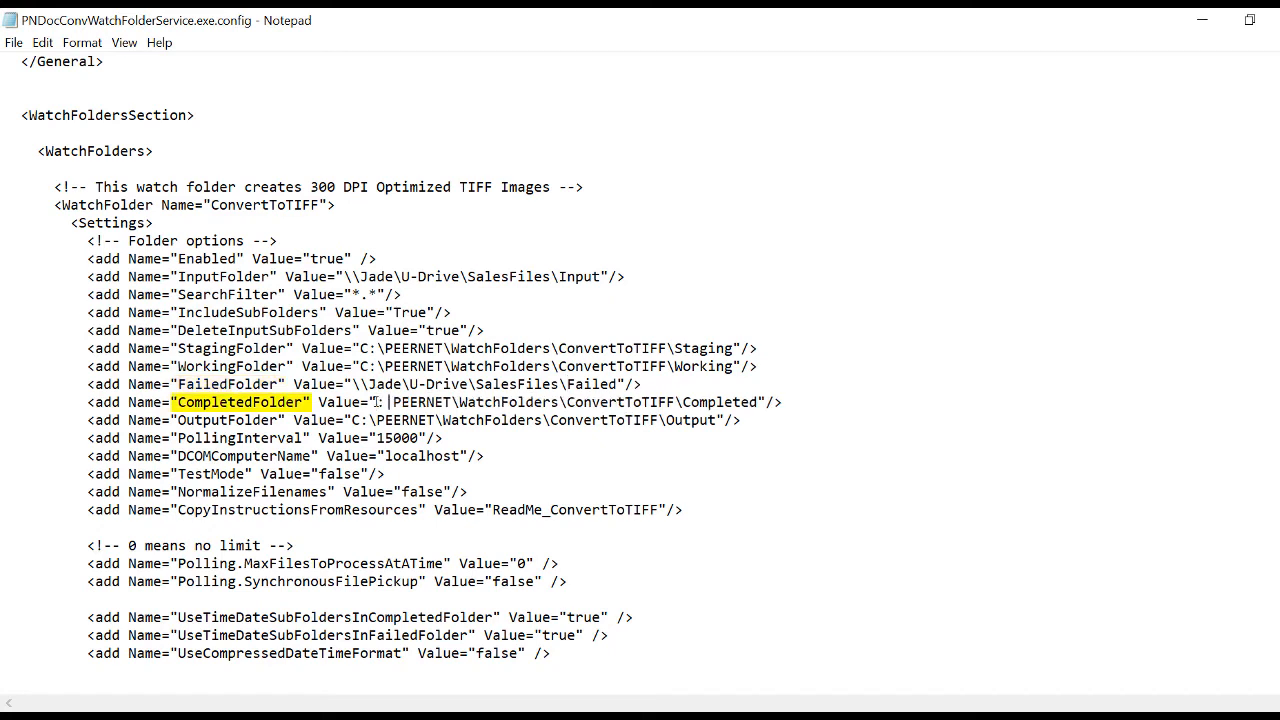
pyautogui.press('Delete')
pyautogui.press('Delete')
pyautogui.press('Delete')
pyautogui.press('Delete')
pyautogui.press('Delete')
pyautogui.press('Delete')
pyautogui.press('Delete')
pyautogui.press('Delete')
pyautogui.press('Delete')
pyautogui.press('Delete')
pyautogui.press('Delete')
pyautogui.press('Delete')
pyautogui.press('Delete')
pyautogui.press('Delete')
pyautogui.press('Delete')
pyautogui.press('Delete')
pyautogui.press('Delete')
pyautogui.press('Delete')
pyautogui.press('Delete')
pyautogui.press('Delete')
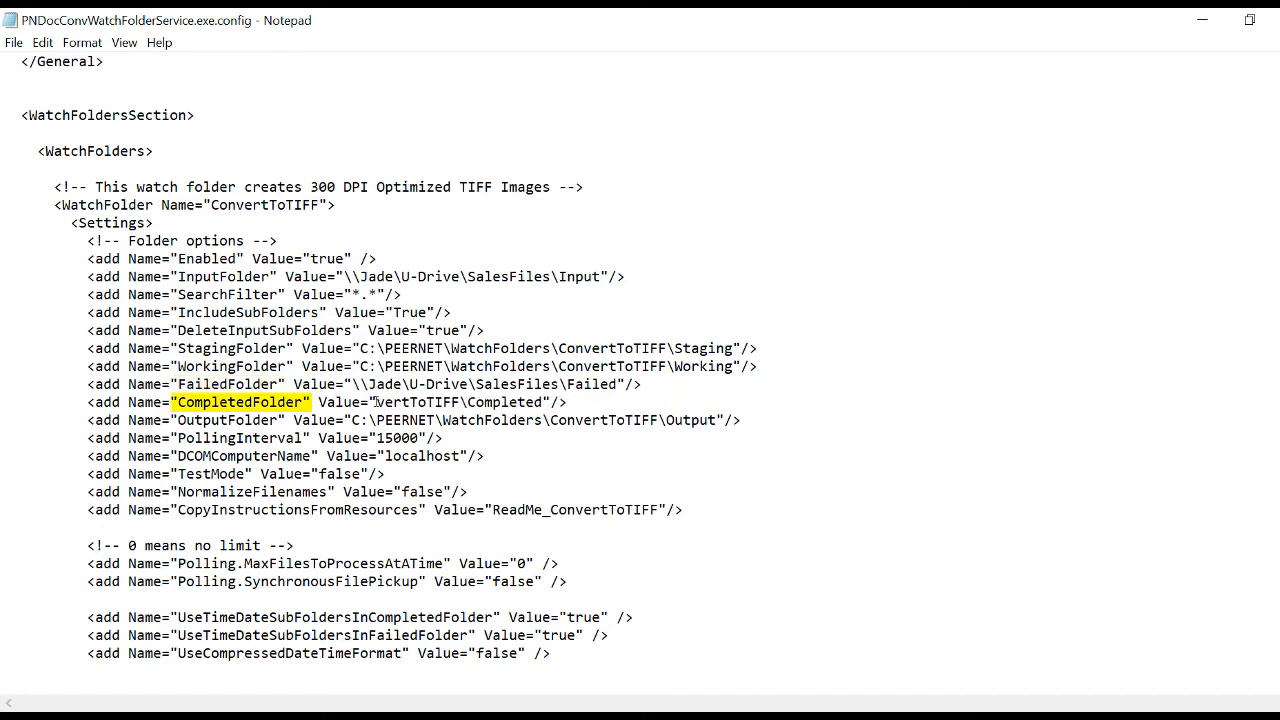
pyautogui.press('Delete')
pyautogui.press('Delete')
pyautogui.press('Delete')
pyautogui.press('Delete')
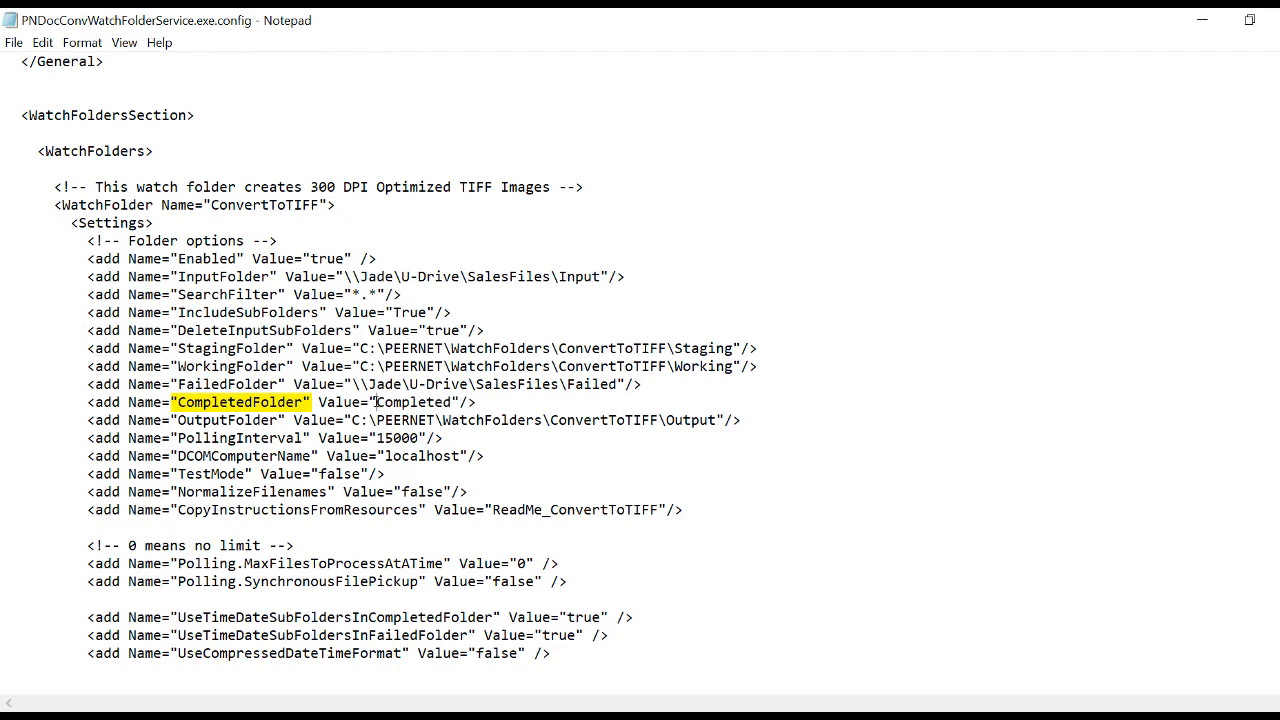
pyautogui.write('\\\\Jade\\U-Drive\\SalesFiles\\')
# Replace the ConvertToTIFF OutputFolder path before Output with \\Jade\U-Drive\SalesFiles\ and save the configuration file.
pyautogui.click(351, 420)
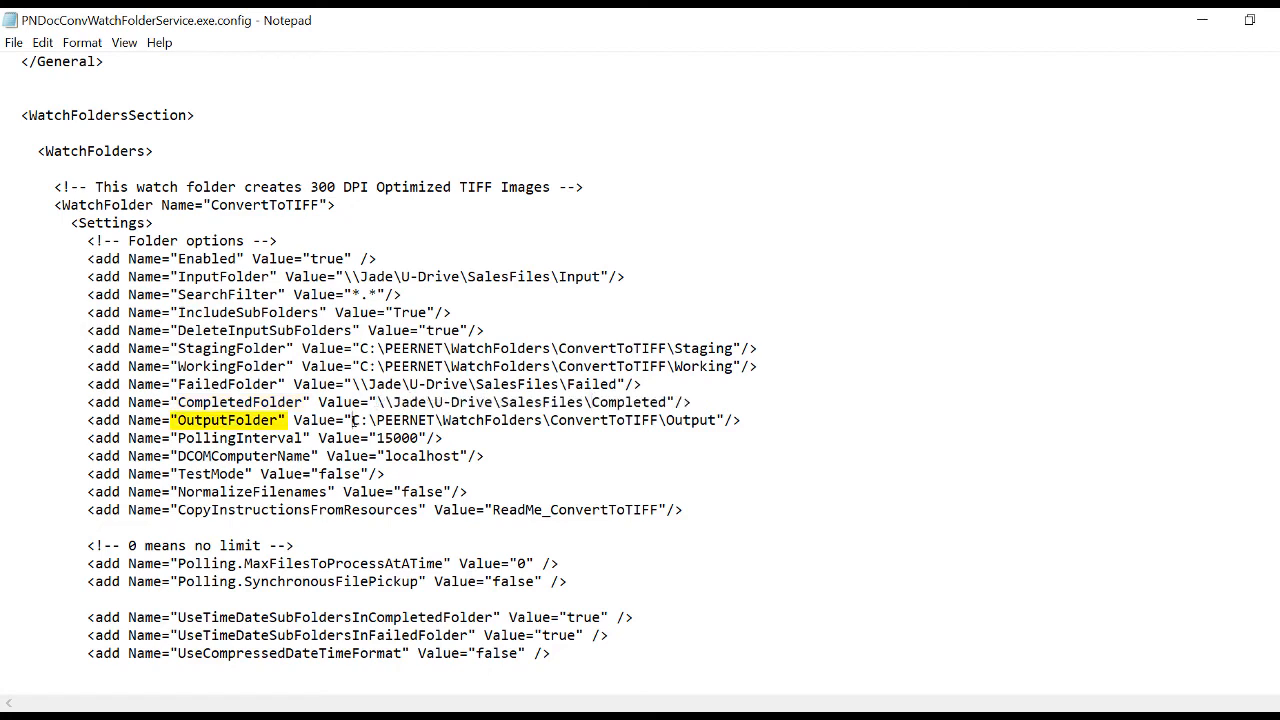
pyautogui.press('Delete')
pyautogui.press('Delete')
pyautogui.press('Delete')
pyautogui.press('Delete')
pyautogui.press('Delete')
pyautogui.press('Delete')
pyautogui.press('Delete')
pyautogui.press('Delete')
pyautogui.press('Delete')
pyautogui.press('Delete')
pyautogui.press('Delete')
pyautogui.press('Delete')
pyautogui.press('Delete')
pyautogui.press('Delete')
pyautogui.press('Delete')
pyautogui.press('Delete')
pyautogui.press('Delete')
pyautogui.press('Delete')
pyautogui.press('Delete')
pyautogui.press('Delete')
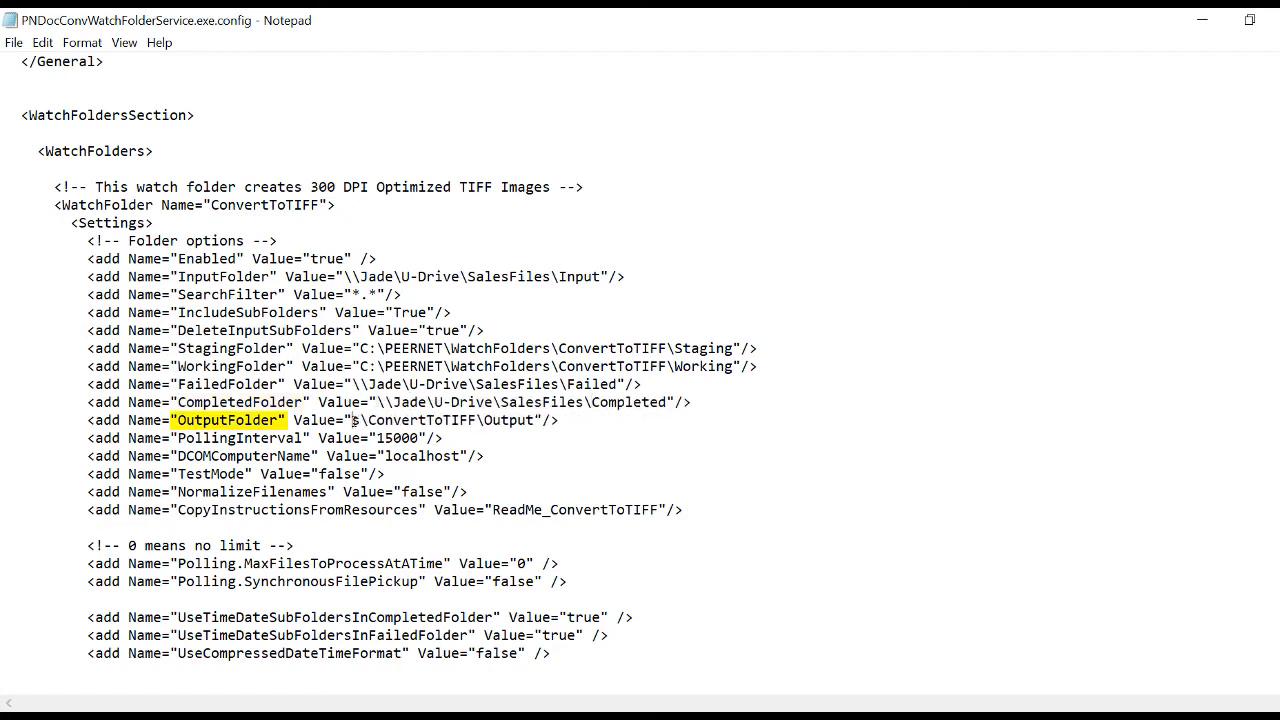
pyautogui.press('Delete')
pyautogui.press('Delete')
pyautogui.press('Delete')
pyautogui.press('Delete')
pyautogui.press('Delete')
pyautogui.press('Delete')
pyautogui.press('Delete')
pyautogui.press('Delete')
pyautogui.press('Delete')
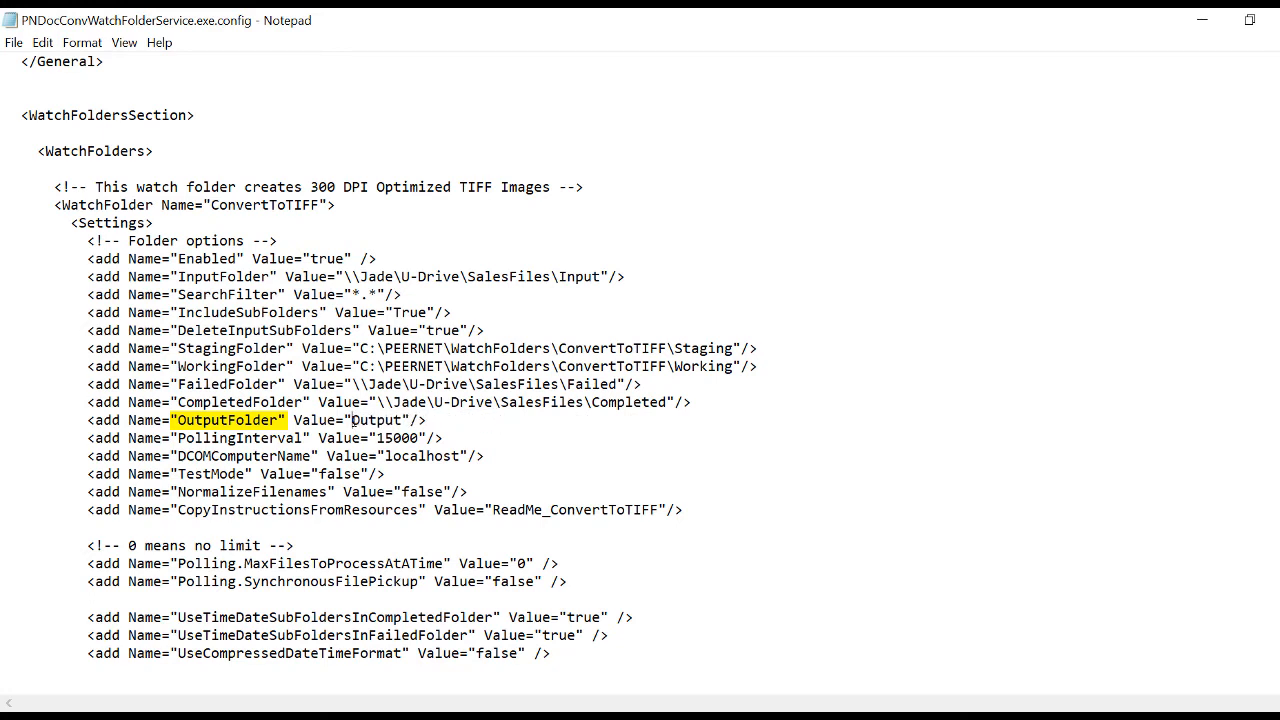
pyautogui.write('\\\\Jade\\U-Drive\\SalesFiles\\')
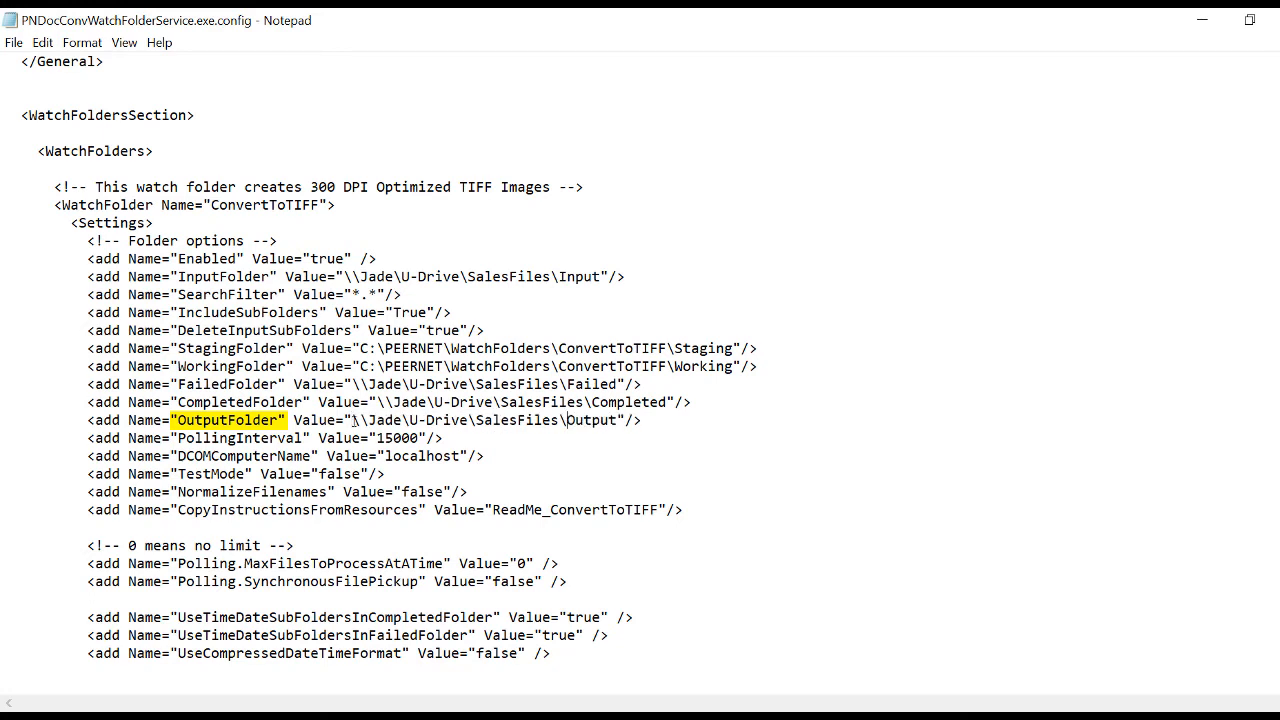
pyautogui.click(14, 38)
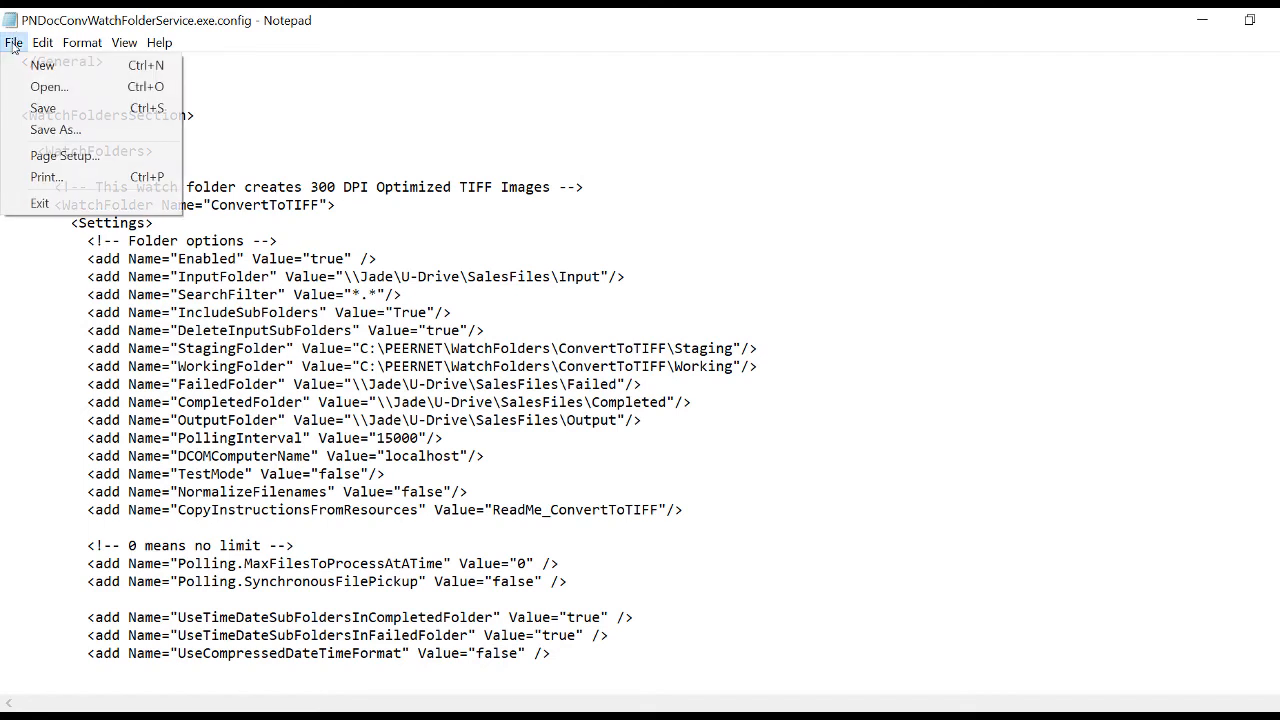
pyautogui.click(42, 107)
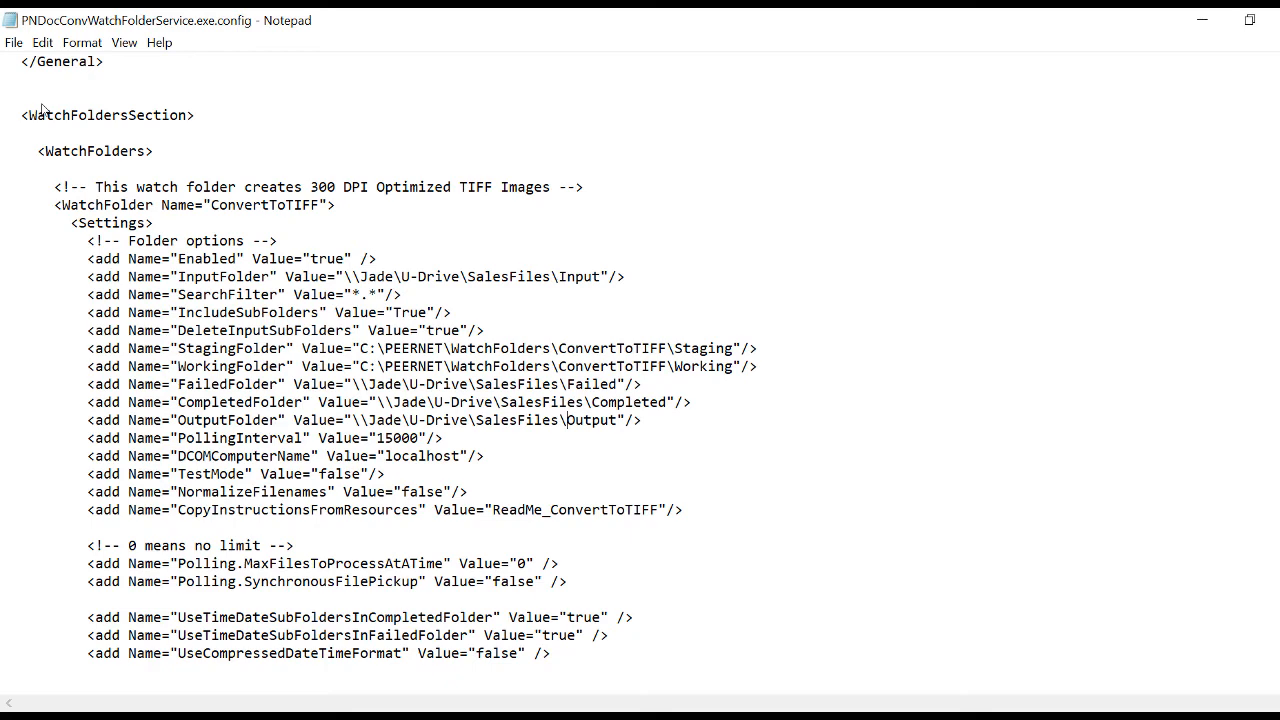
# Start the Watch Folder Service from the Document Conversion Service program group.
pyautogui.press('super')
pyautogui.scroll(-4, 229, 433)
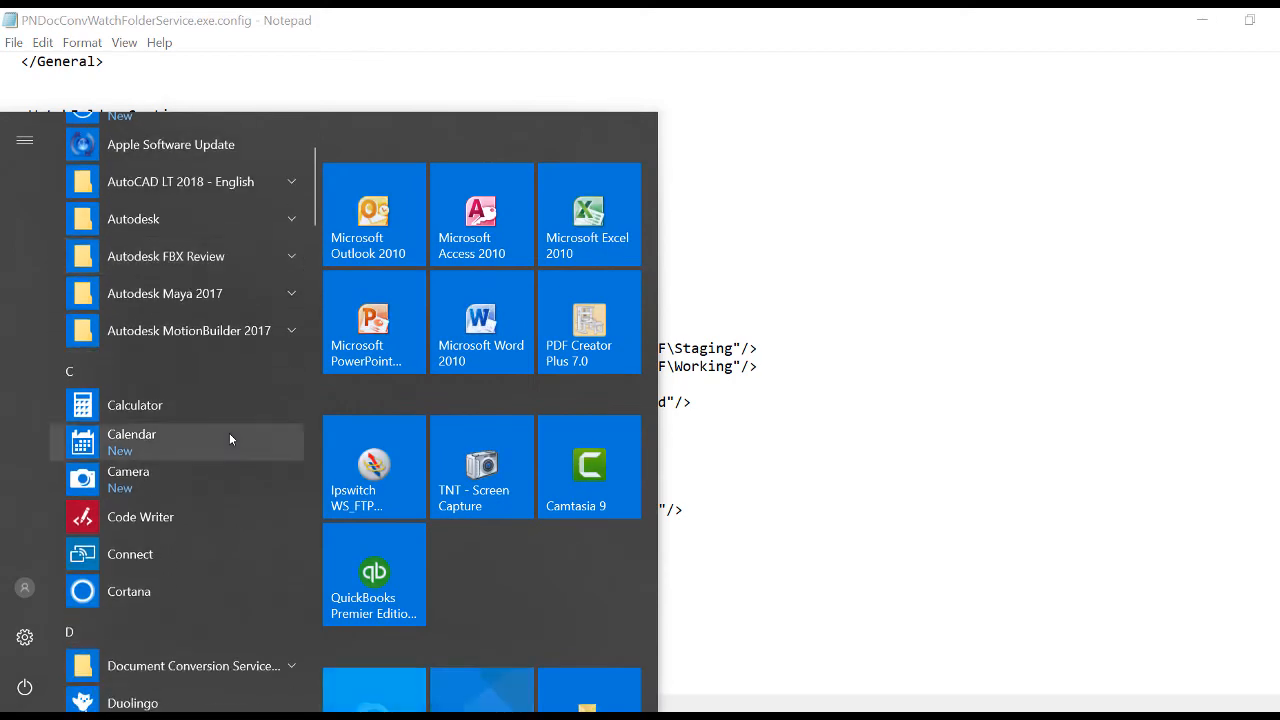
pyautogui.click(232, 474)
pyautogui.scroll(-5, 232, 474)
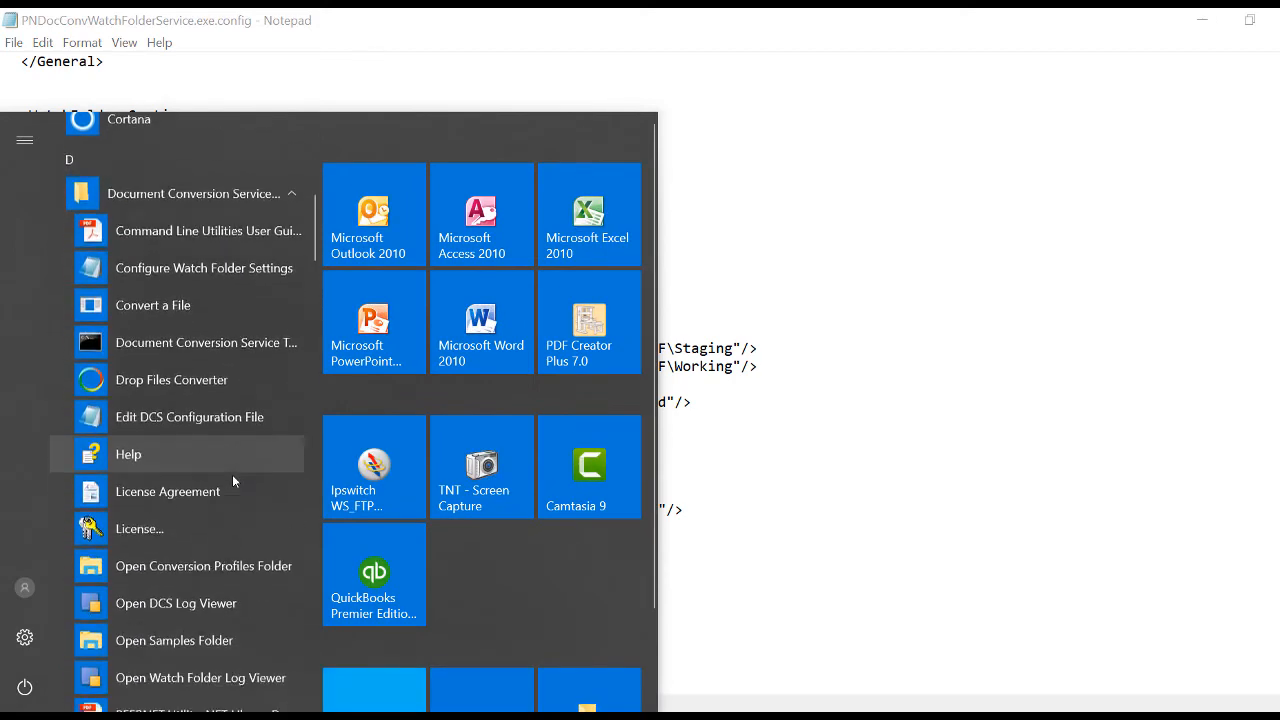
pyautogui.scroll(-5, 233, 478)
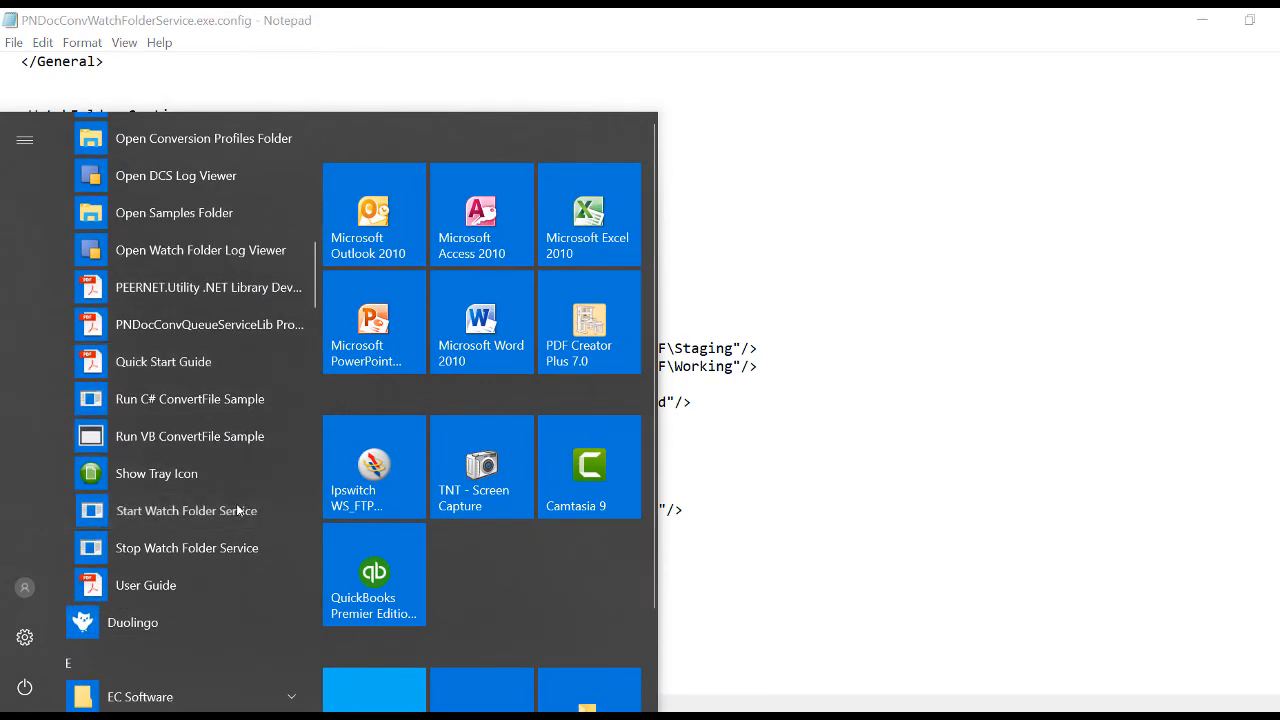
pyautogui.click(237, 509)
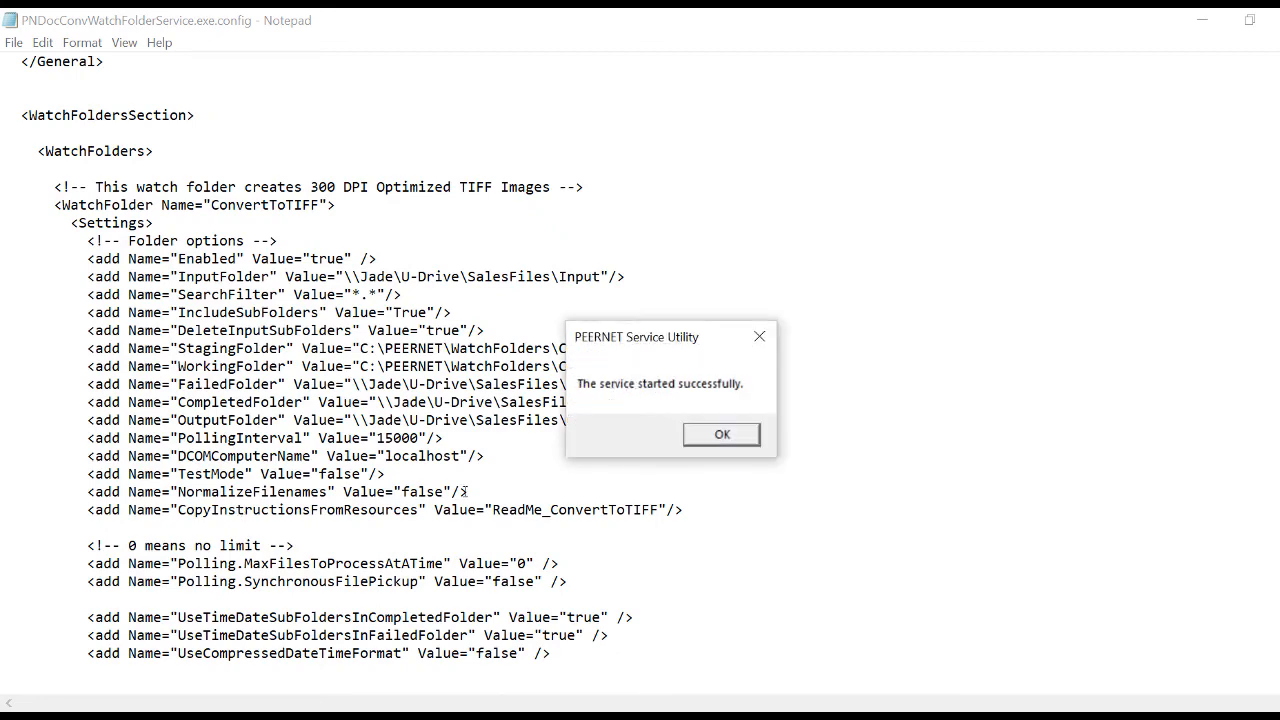